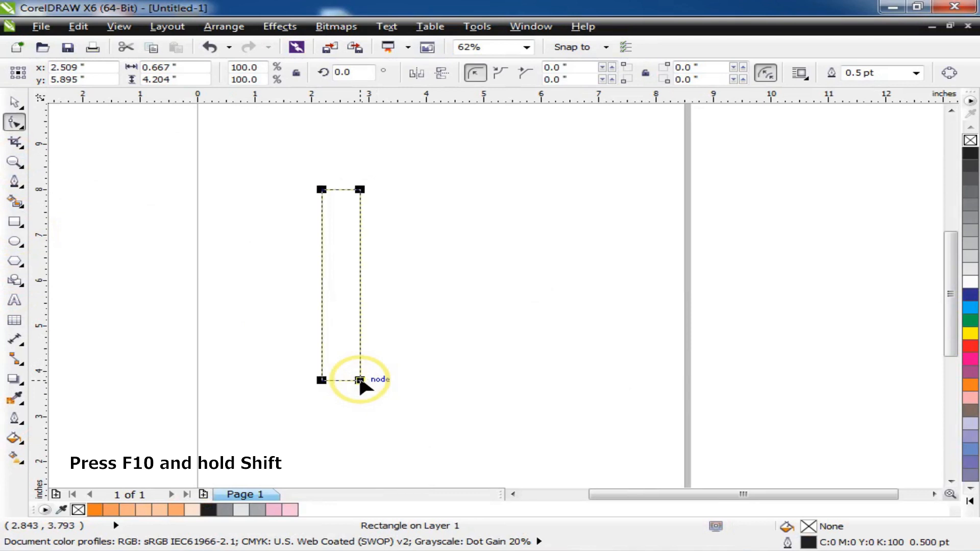
Round the two bottom corners of the tall rectangle to a radius of about 0.334 inches
{"action": "left_click", "coordinate": [322, 381]}
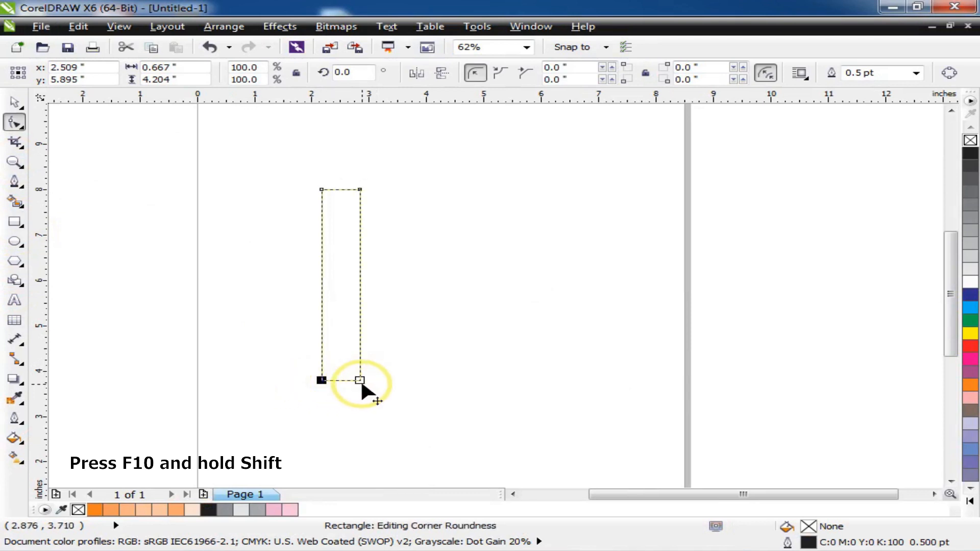
{"action": "left_click_drag", "start_coordinate": [359, 379], "coordinate": [323, 336]}
{"action": "key", "text": "space"}
Duplicate the rounded rectangle twice to the right so that three identical strips stand edge to edge
{"action": "left_click_drag", "start_coordinate": [341, 289], "coordinate": [380, 287]}
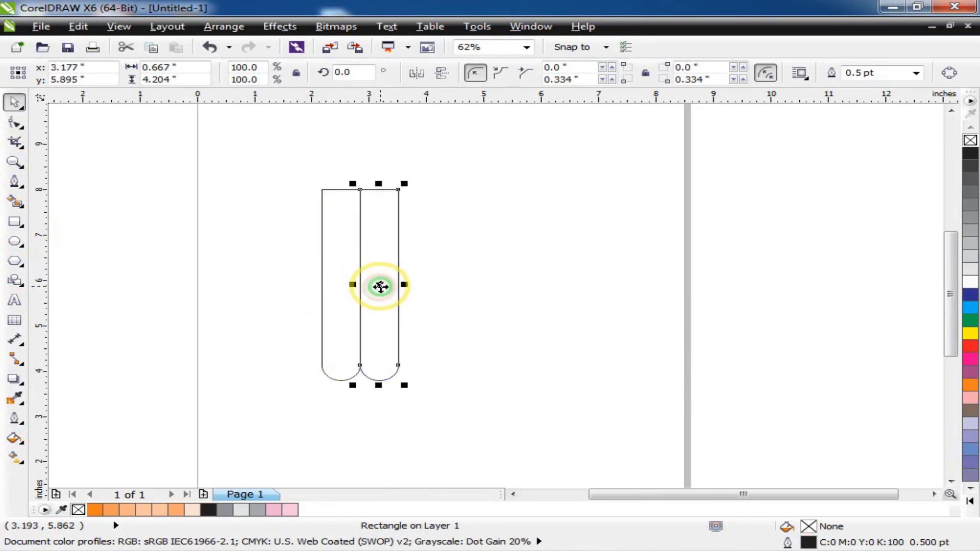
{"action": "key", "text": "ctrl+r"}
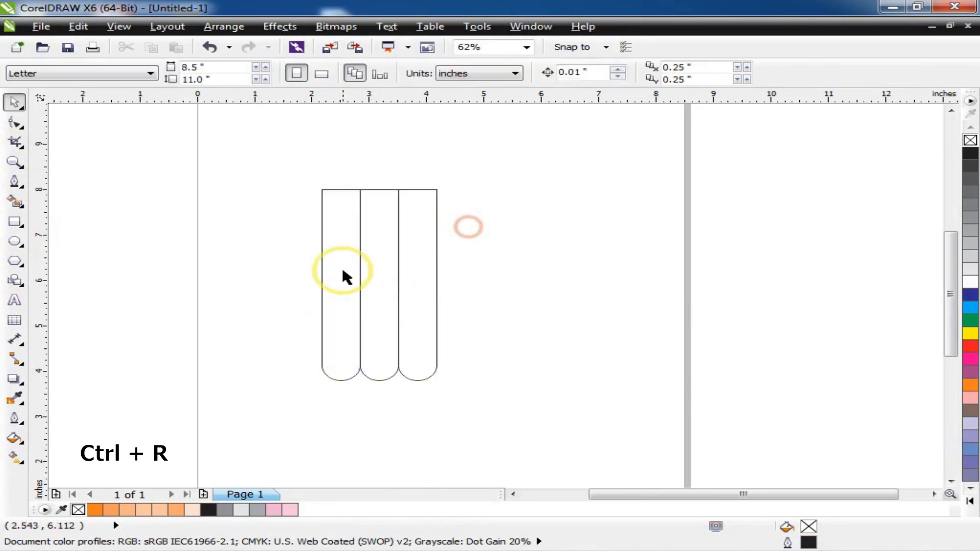
{"action": "left_click", "coordinate": [467, 224]}
Fill the three strips from left to right with progressively lighter oranges, starting with C0 M45 Y69 K0
{"action": "left_click", "coordinate": [352, 258]}
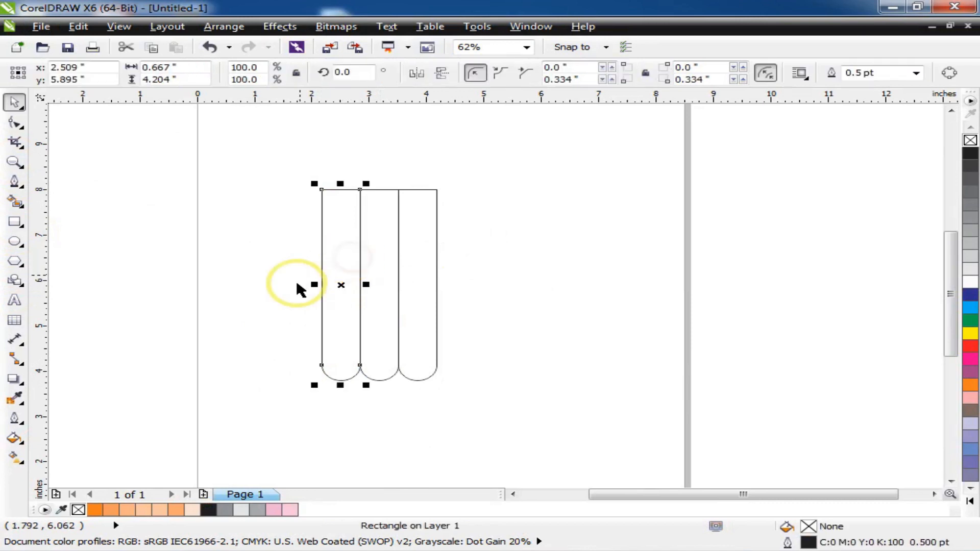
{"action": "left_click", "coordinate": [111, 510]}
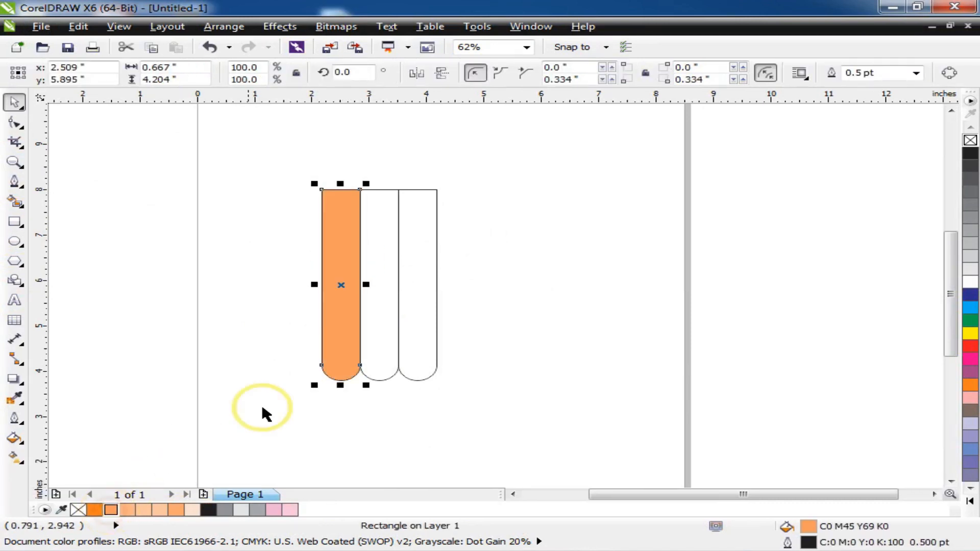
{"action": "left_click", "coordinate": [380, 338]}
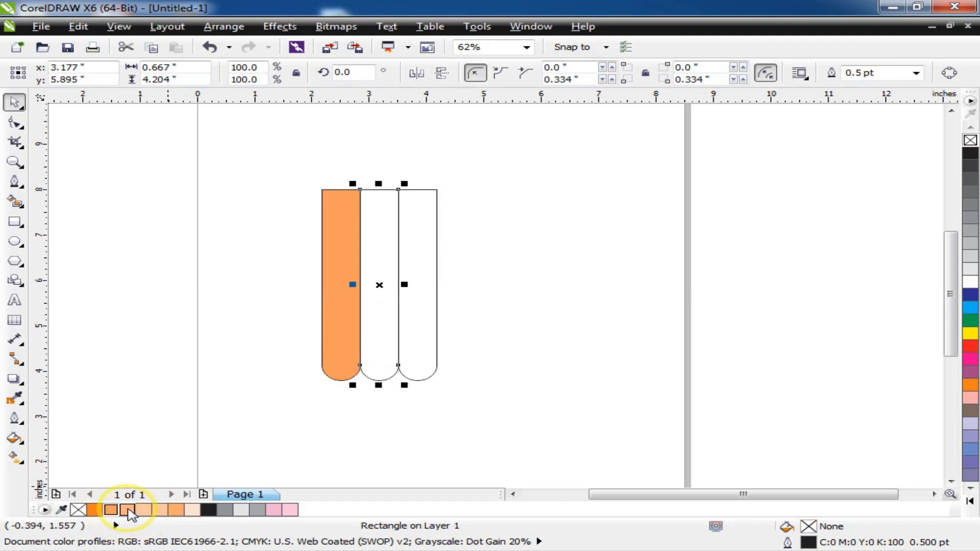
{"action": "left_click", "coordinate": [129, 510]}
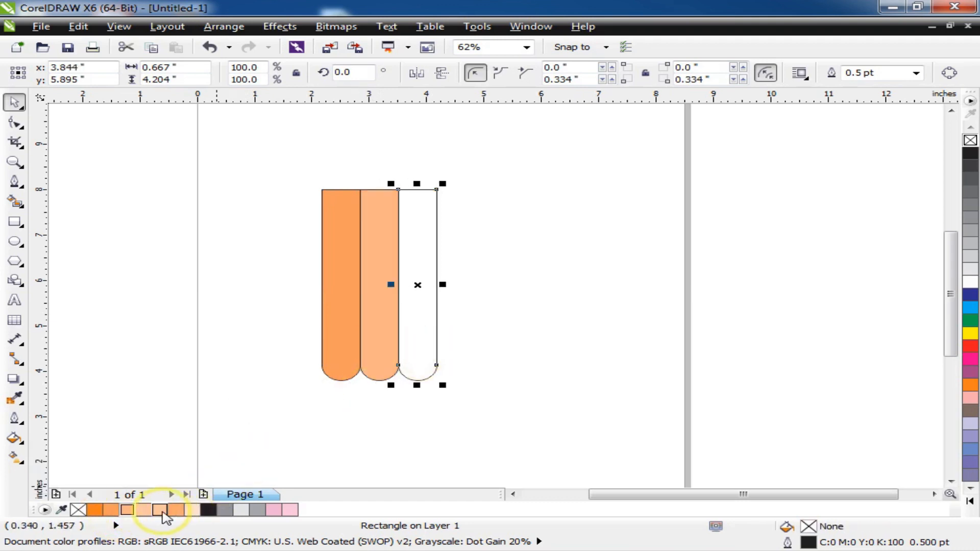
{"action": "left_click", "coordinate": [159, 509]}
{"action": "left_click", "coordinate": [241, 305]}
Remove the outlines from all three strips
{"action": "left_click_drag", "start_coordinate": [286, 151], "coordinate": [510, 398]}
{"action": "right_click", "coordinate": [970, 140]}
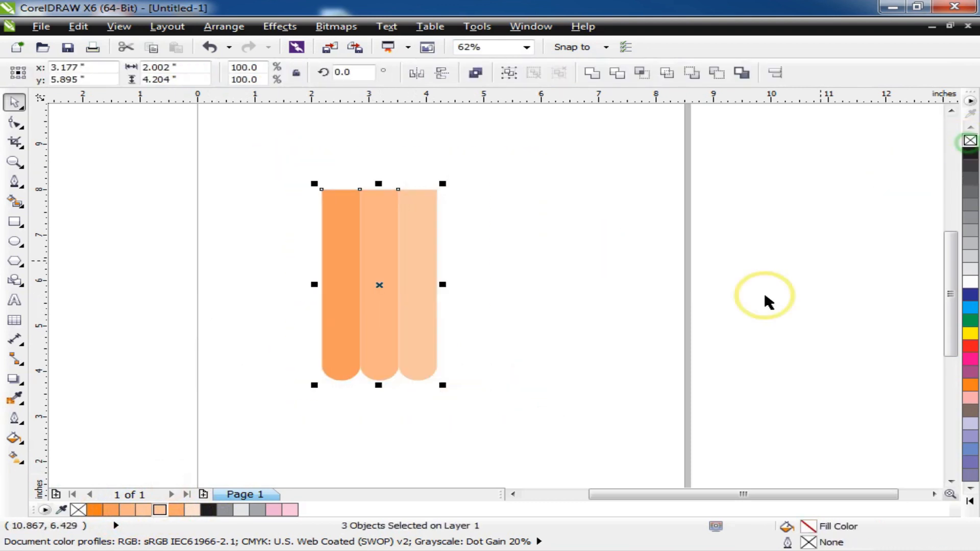
{"action": "left_click", "coordinate": [596, 347]}
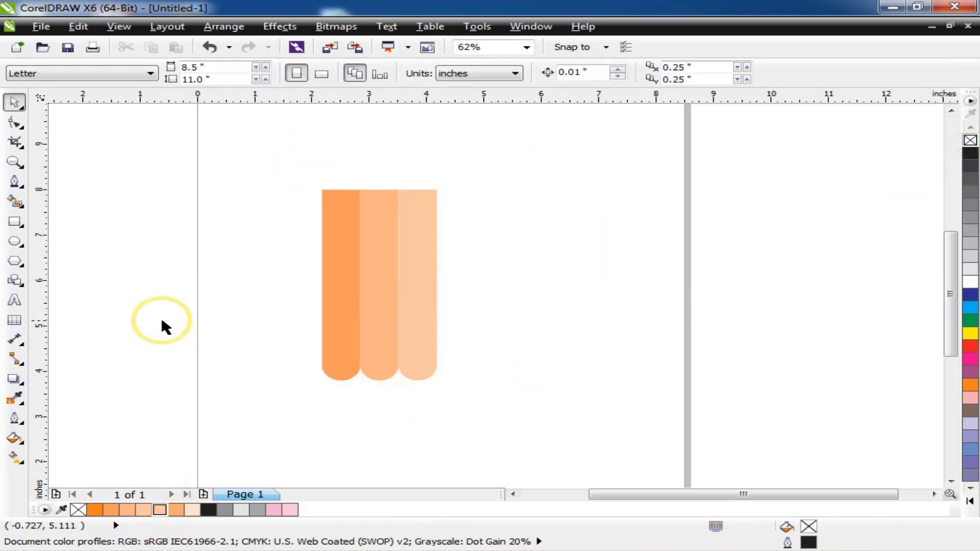
Draw a closed, downward-pointing triangle about 2.0 inches wide and 0.51 inches high across the strips' lower ends with the Pen tool
{"action": "left_click", "coordinate": [16, 162]}
{"action": "left_click_drag", "start_coordinate": [244, 258], "coordinate": [579, 446]}
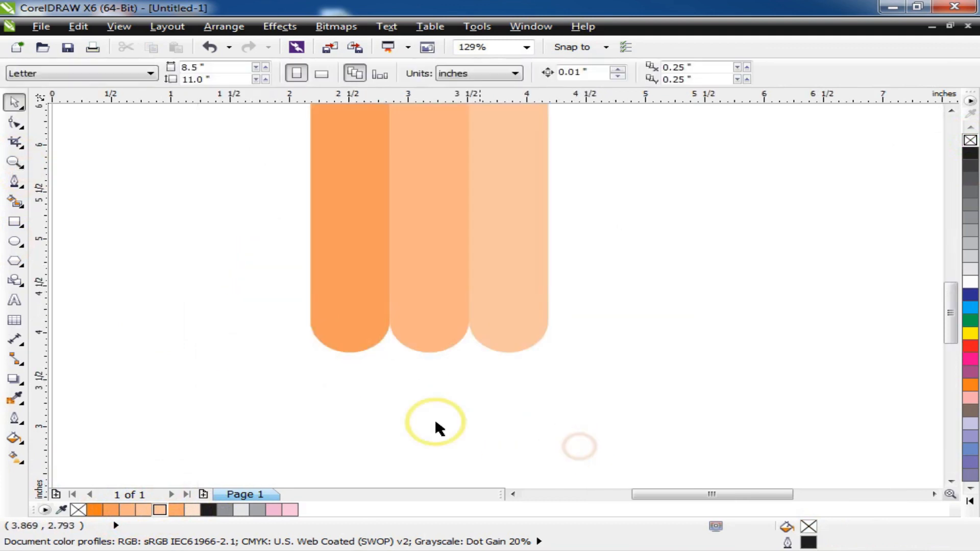
{"action": "left_click", "coordinate": [14, 182]}
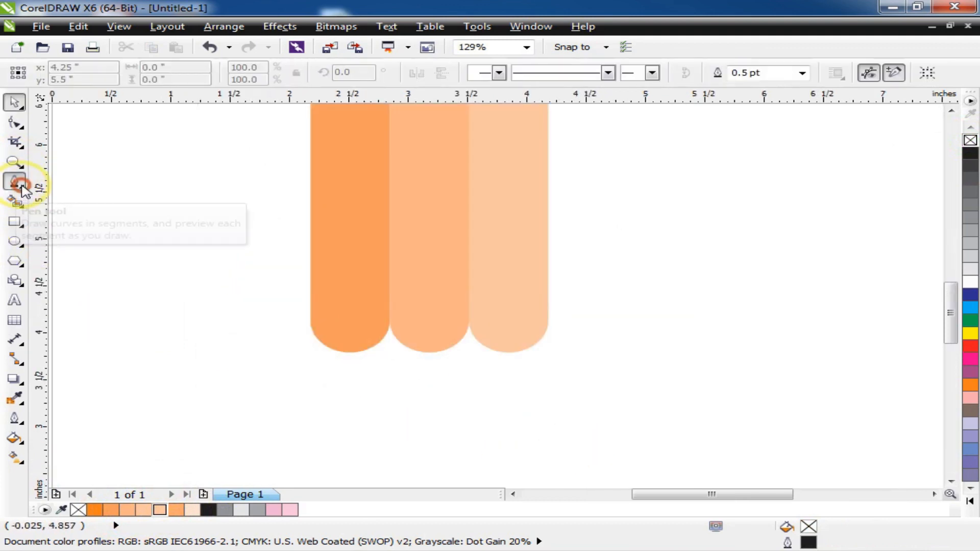
{"action": "left_click", "coordinate": [312, 326]}
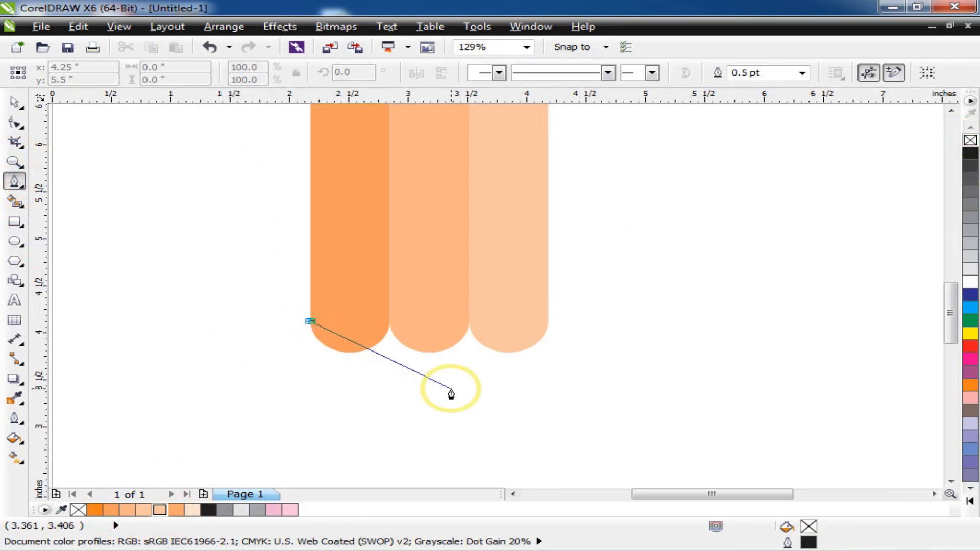
{"action": "left_click", "coordinate": [423, 370]}
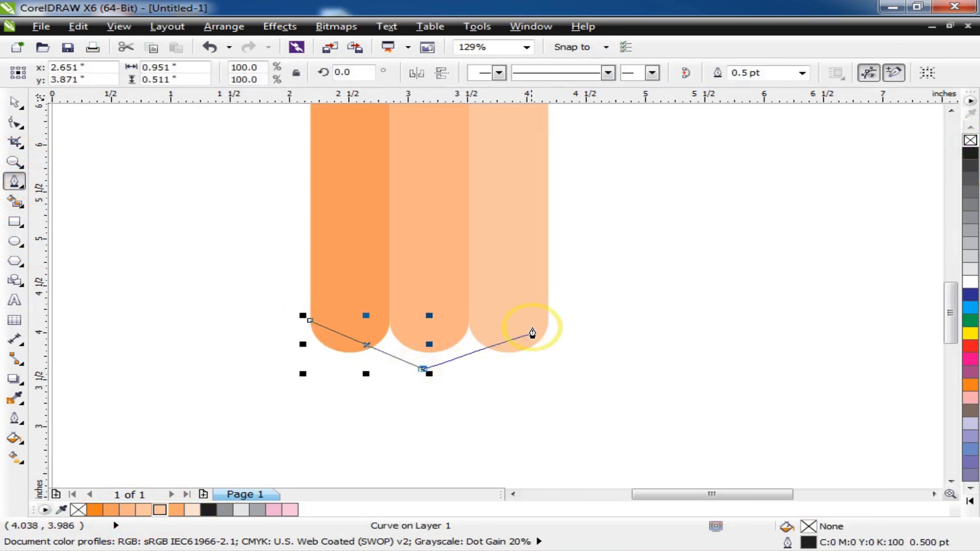
{"action": "left_click", "coordinate": [547, 323]}
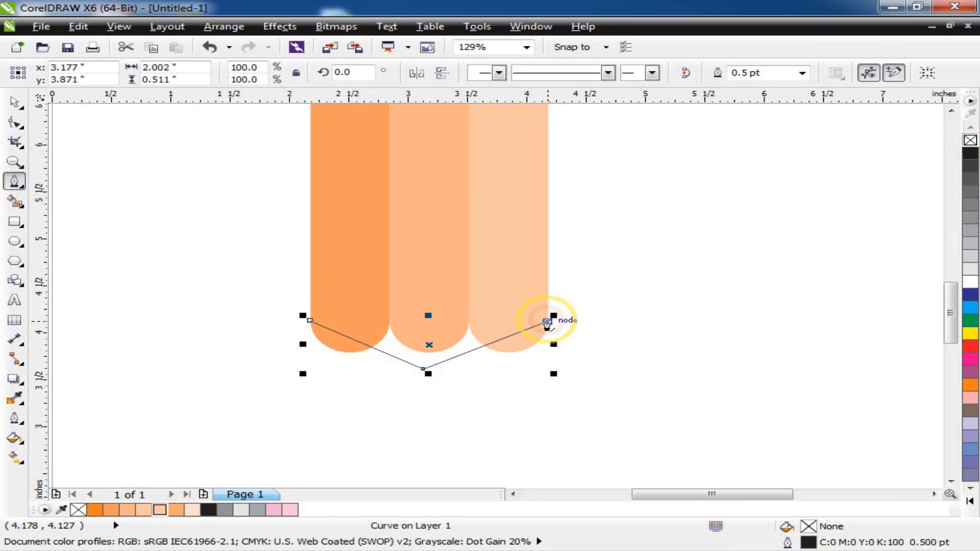
{"action": "left_click", "coordinate": [311, 327]}
{"action": "key", "text": "space"}
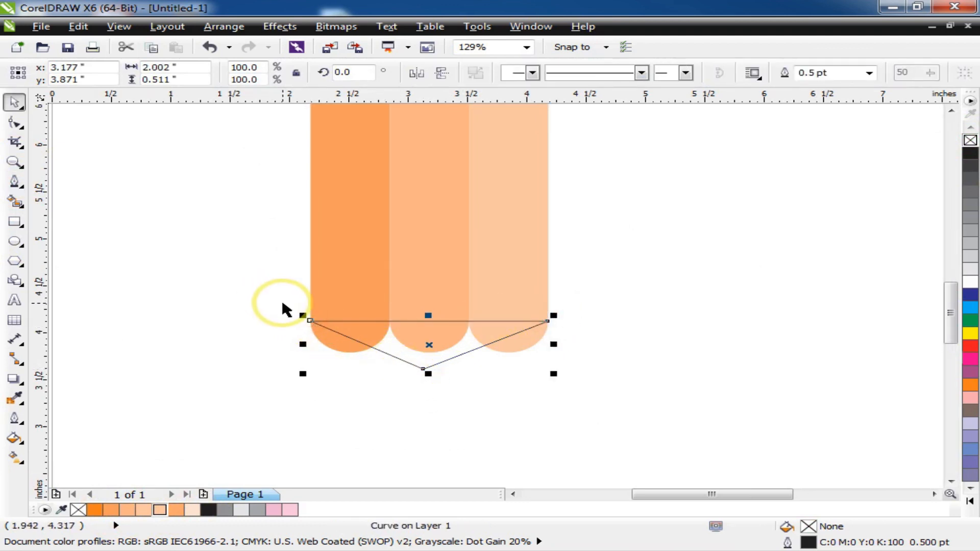
Pull the triangle's lower node down to form a pencil tip about 2.21 inches high
{"action": "left_click", "coordinate": [15, 123]}
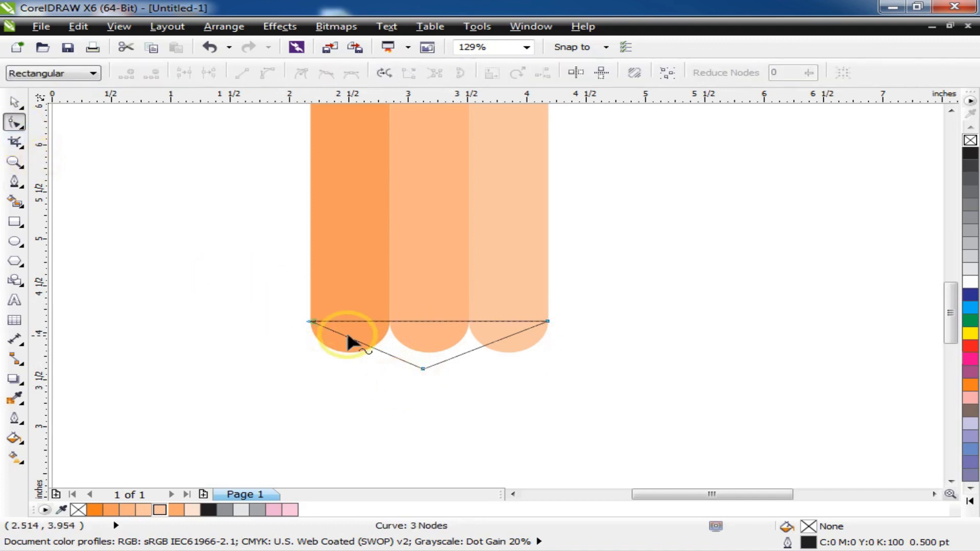
{"action": "scroll", "coordinate": [367, 363], "scroll_direction": "down", "scroll_amount": 2}
{"action": "left_click_drag", "start_coordinate": [384, 350], "coordinate": [388, 428]}
{"action": "key", "text": "space"}
{"action": "left_click", "coordinate": [245, 286]}
Start a linear two-color fountain fill on the triangle with its From color set to light peach C1 M20 Y30 K0
{"action": "left_click", "coordinate": [365, 347]}
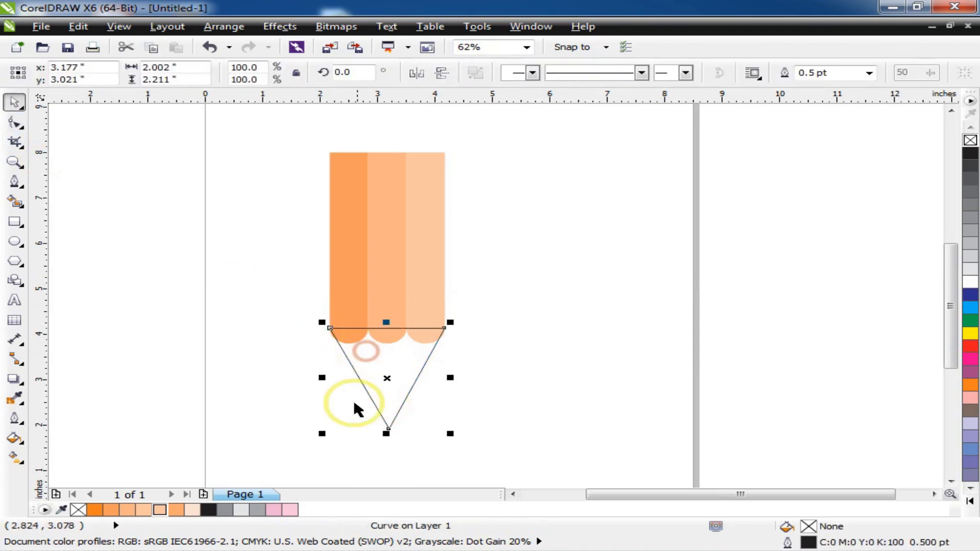
{"action": "left_click", "coordinate": [13, 440]}
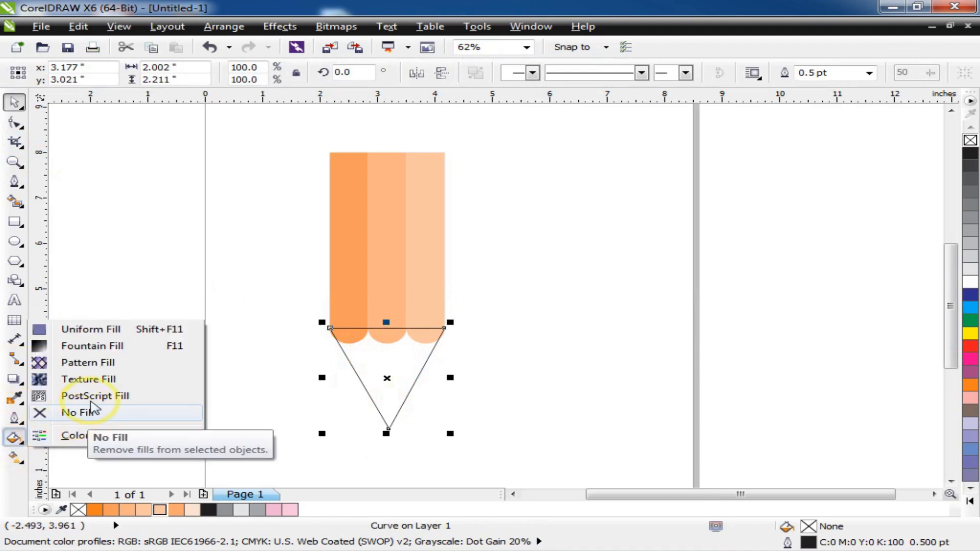
{"action": "left_click", "coordinate": [94, 349]}
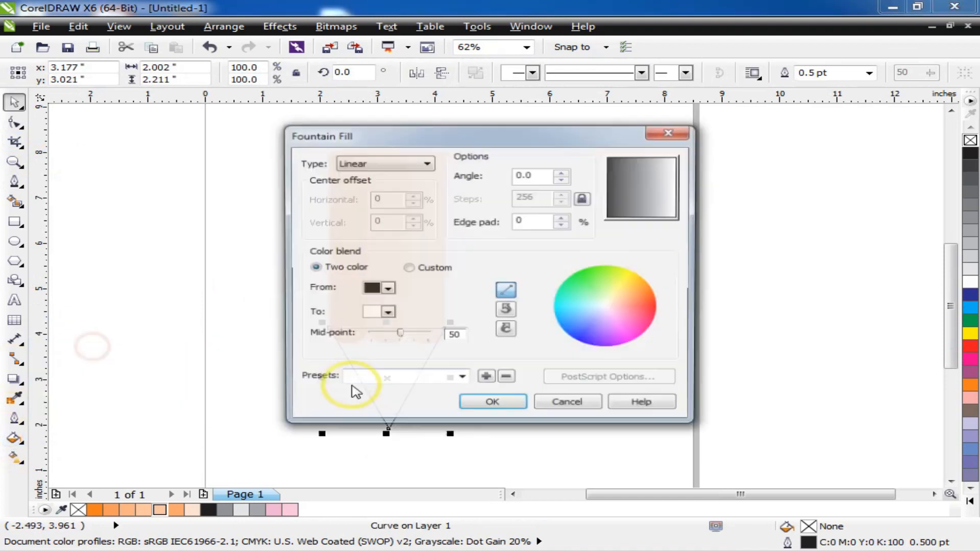
{"action": "left_click", "coordinate": [387, 289]}
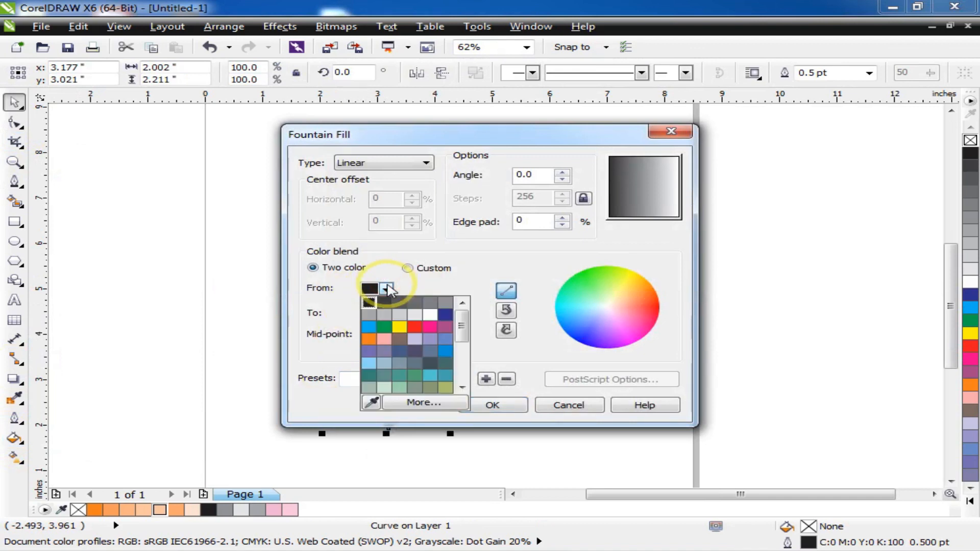
{"action": "left_click", "coordinate": [368, 338]}
{"action": "left_click", "coordinate": [386, 288]}
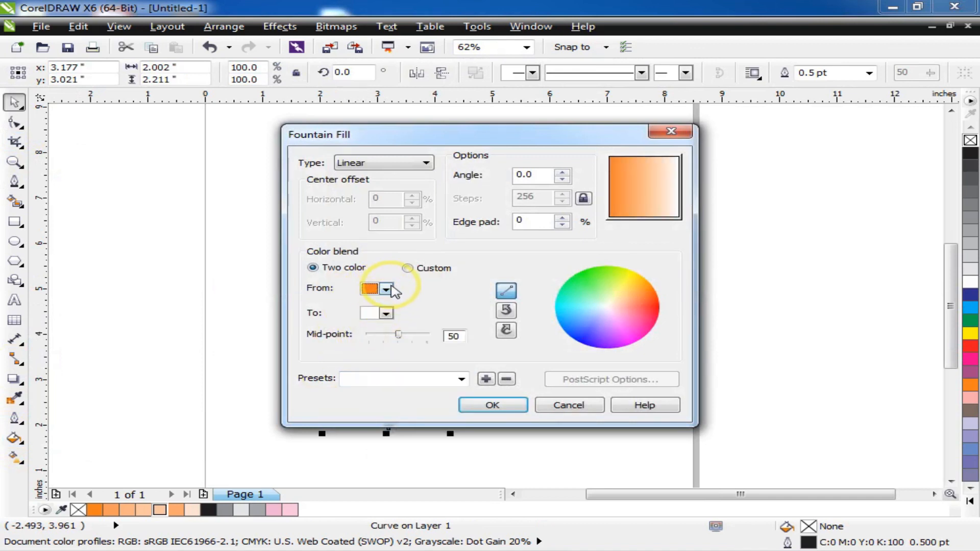
{"action": "left_click", "coordinate": [419, 403]}
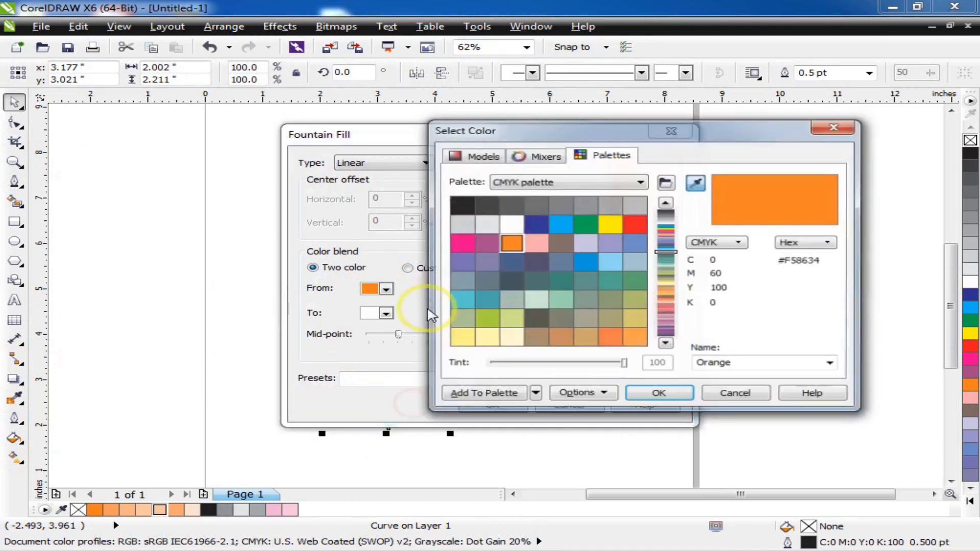
{"action": "left_click", "coordinate": [484, 155]}
{"action": "left_click_drag", "start_coordinate": [606, 206], "coordinate": [511, 204]}
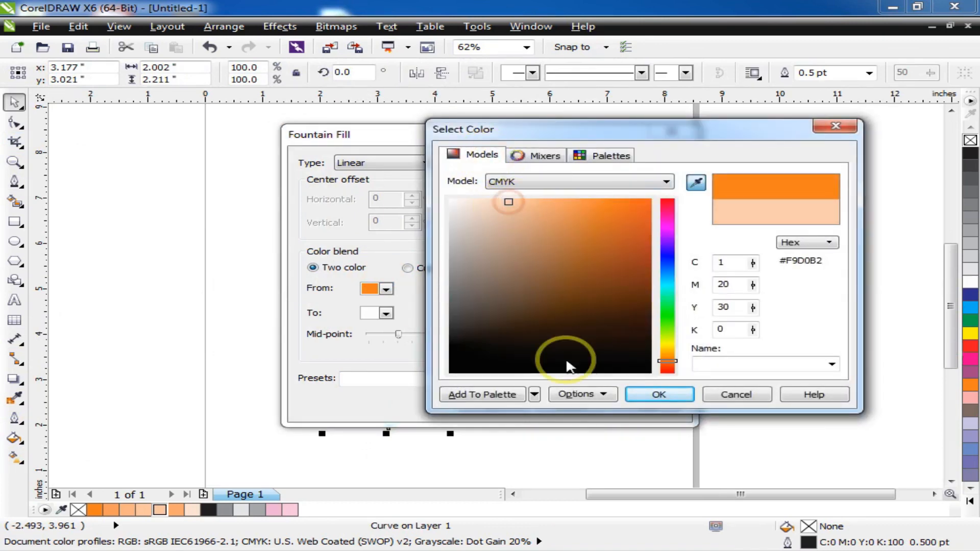
{"action": "left_click", "coordinate": [658, 394]}
Set the fountain fill's To color to pale peach C2 M13 Y18 K0 and apply the fill to the triangle
{"action": "left_click", "coordinate": [386, 313]}
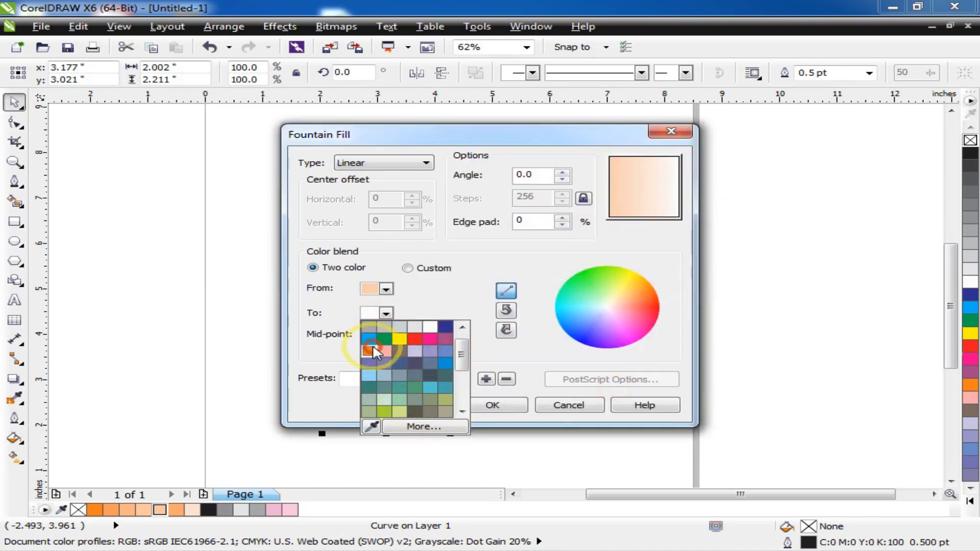
{"action": "left_click", "coordinate": [374, 351]}
{"action": "left_click", "coordinate": [386, 312]}
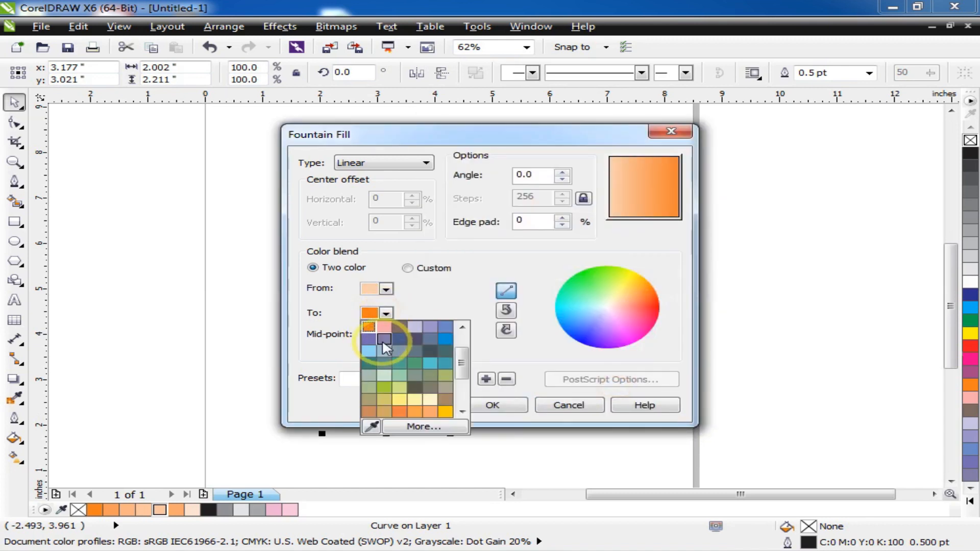
{"action": "left_click", "coordinate": [424, 428]}
{"action": "left_click", "coordinate": [472, 155]}
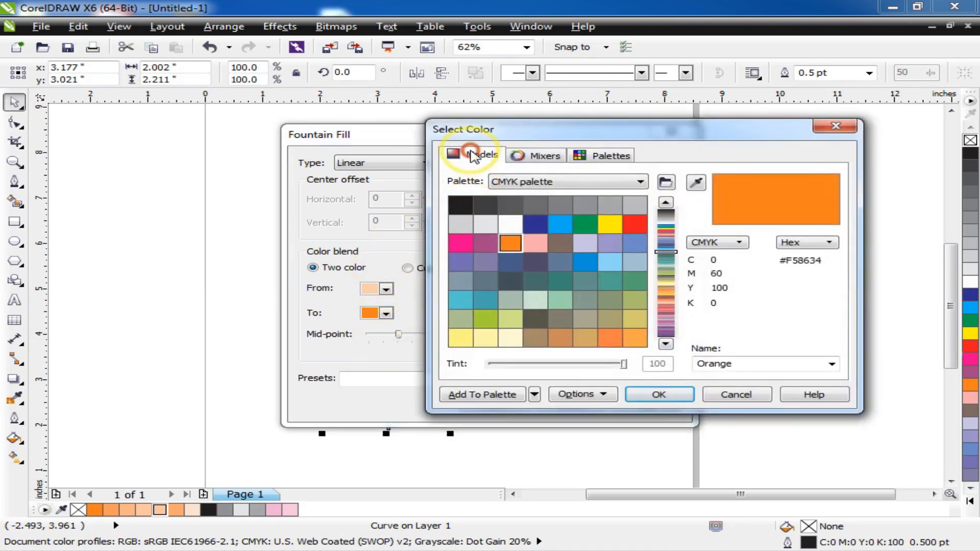
{"action": "left_click_drag", "start_coordinate": [612, 208], "coordinate": [487, 208]}
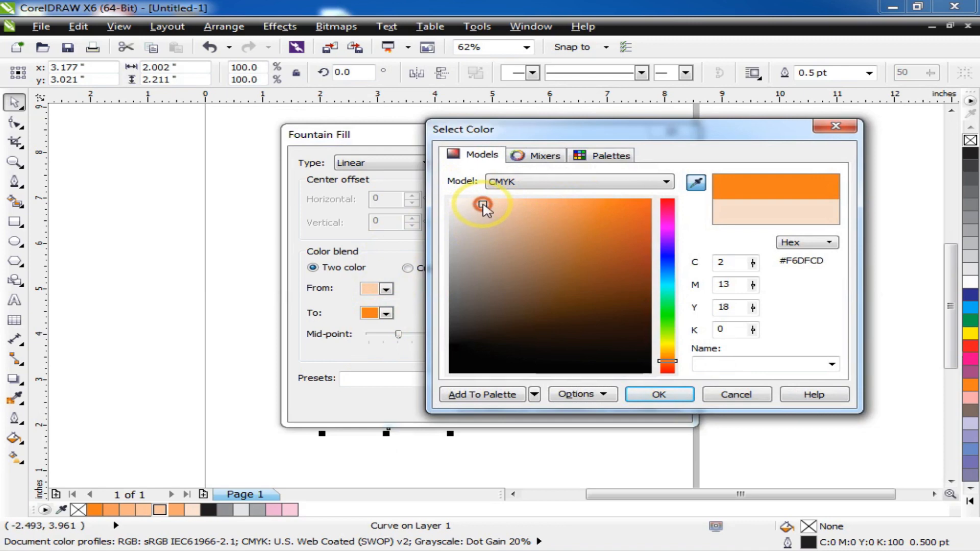
{"action": "left_click", "coordinate": [660, 398]}
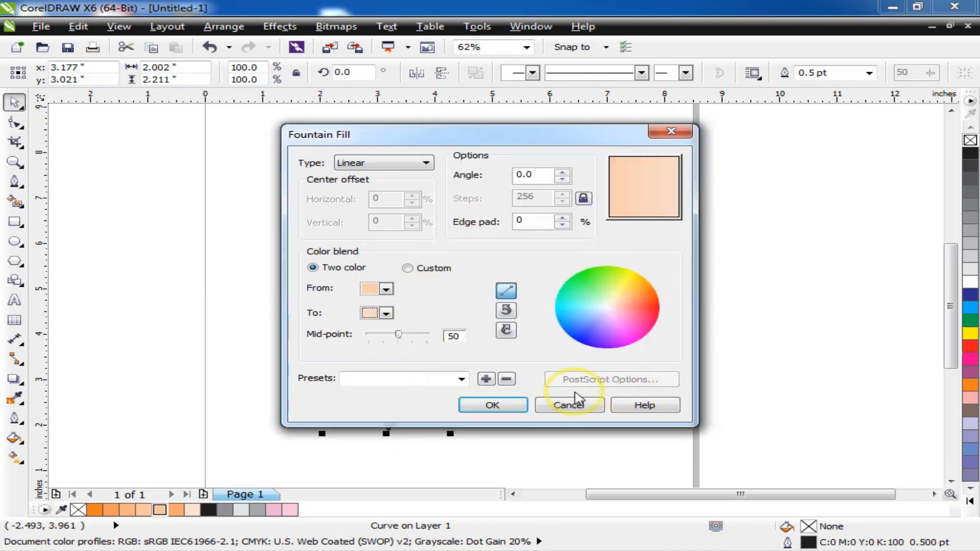
{"action": "left_click", "coordinate": [493, 405]}
{"action": "left_click", "coordinate": [517, 319]}
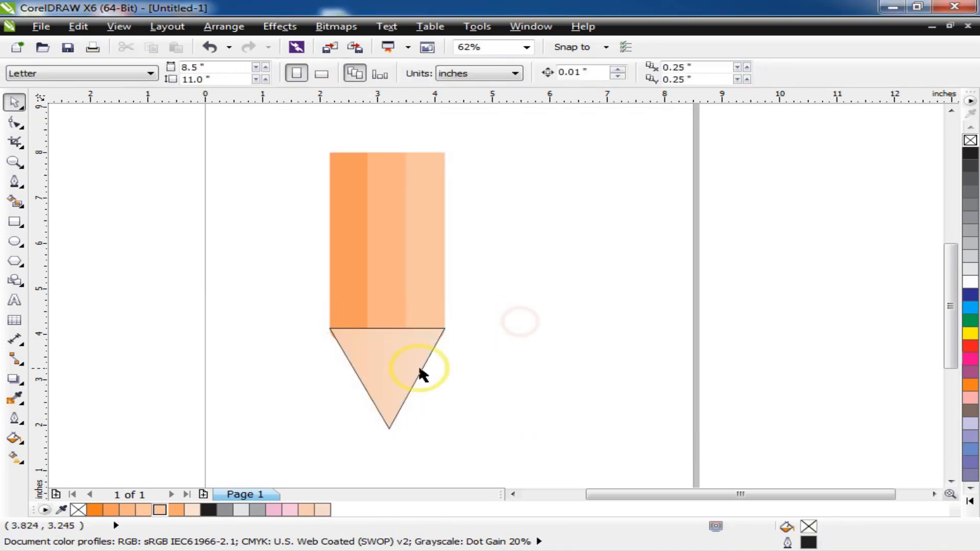
Group the three strips and move the group forward, in front of the triangle
{"action": "left_click", "coordinate": [411, 368]}
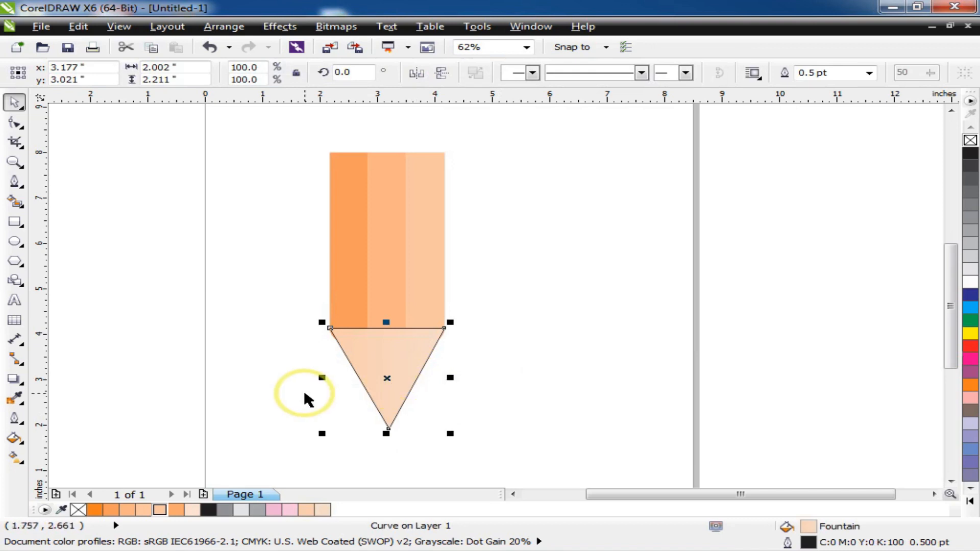
{"action": "left_click", "coordinate": [409, 253]}
{"action": "left_click", "coordinate": [378, 280], "text": "shift"}
{"action": "left_click", "coordinate": [357, 275], "text": "shift"}
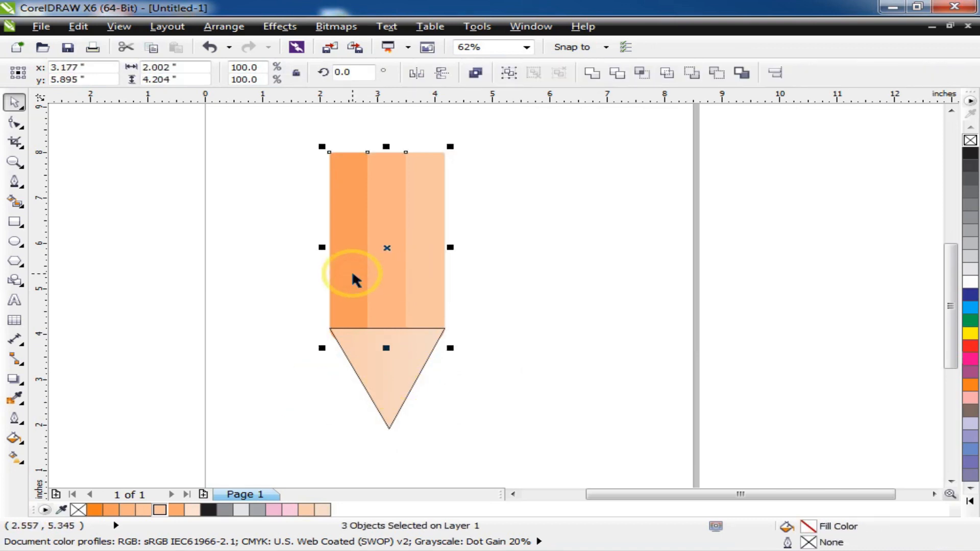
{"action": "key", "text": "ctrl+g"}
{"action": "key", "text": "ctrl+Page_Up"}
{"action": "key", "text": "ctrl+Page_Up"}
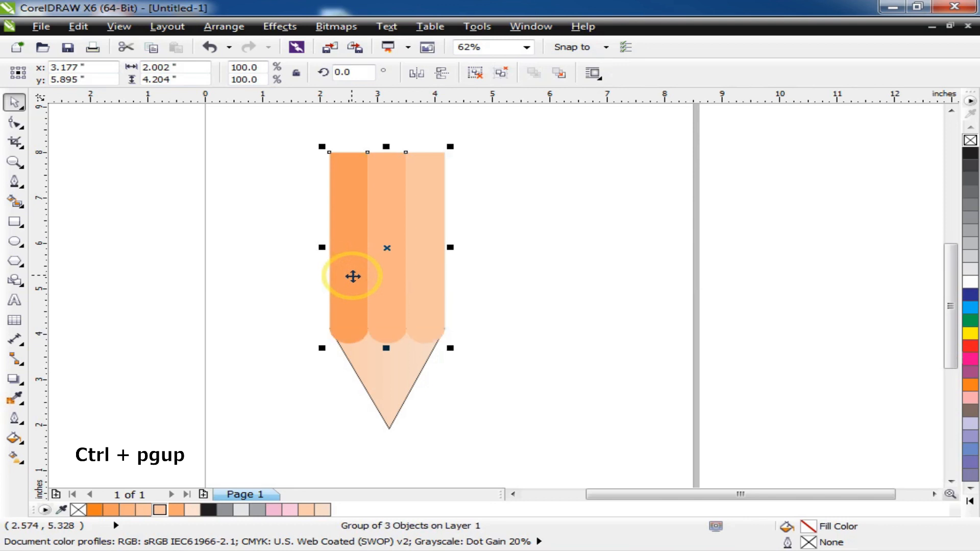
{"action": "left_click", "coordinate": [468, 419]}
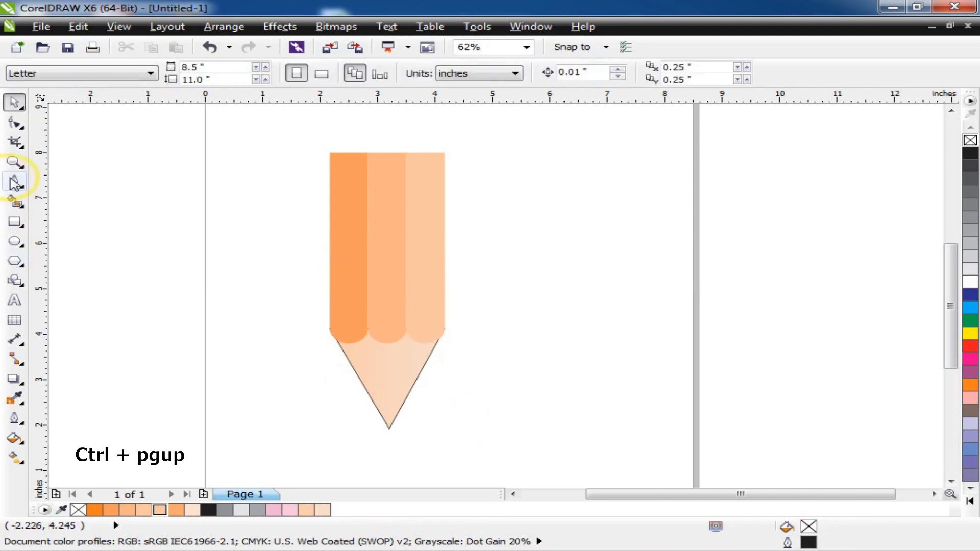
Draw a closed triangle about 0.59 by 0.66 inches over the lower end of the wooden tip, following its edges
{"action": "left_click", "coordinate": [15, 182]}
{"action": "left_click", "coordinate": [372, 399]}
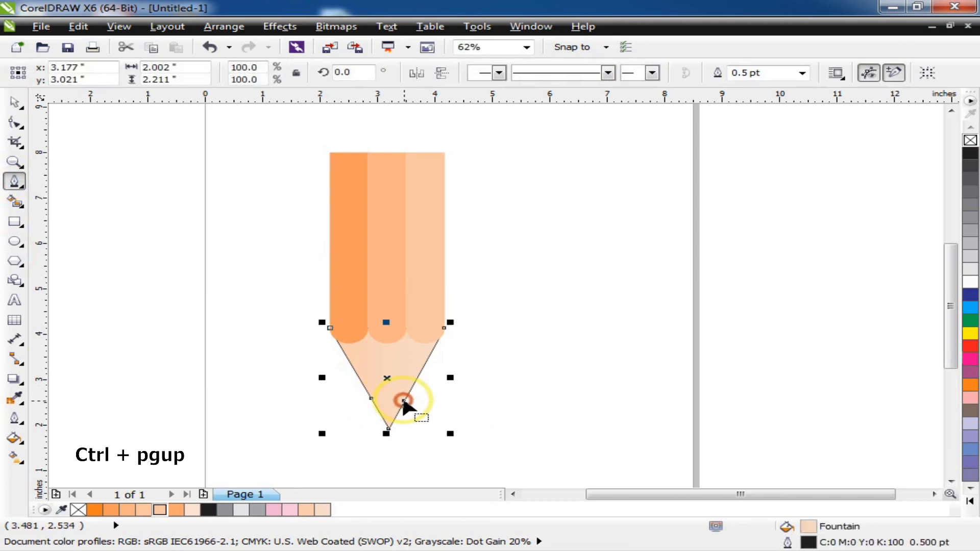
{"action": "scroll", "coordinate": [401, 403], "scroll_direction": "up", "scroll_amount": 2}
{"action": "left_click_drag", "start_coordinate": [346, 395], "coordinate": [416, 394]}
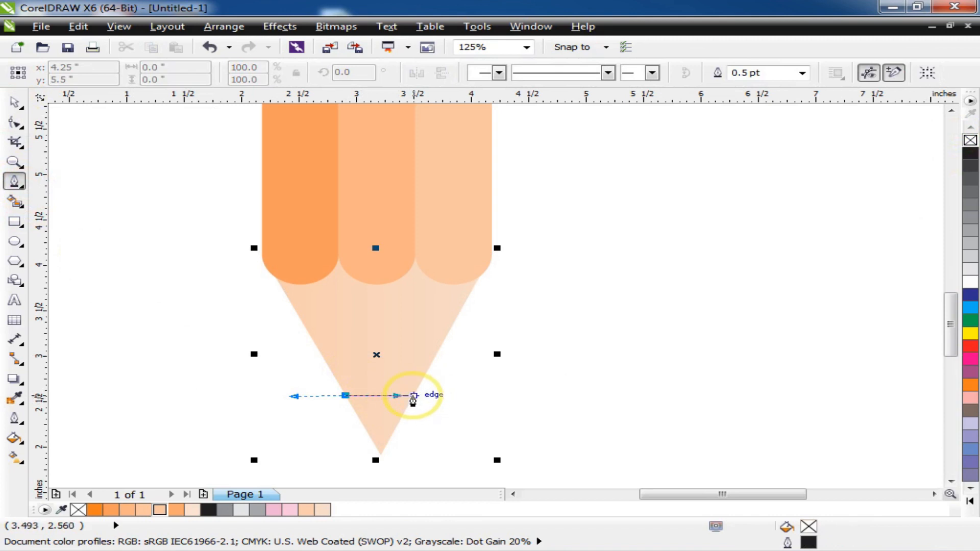
{"action": "left_click", "coordinate": [414, 396]}
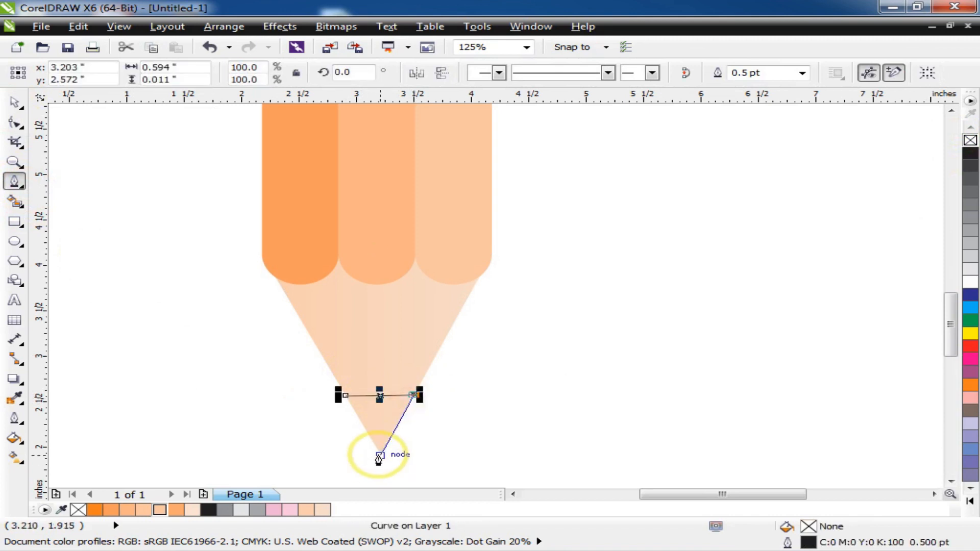
{"action": "left_click", "coordinate": [380, 456]}
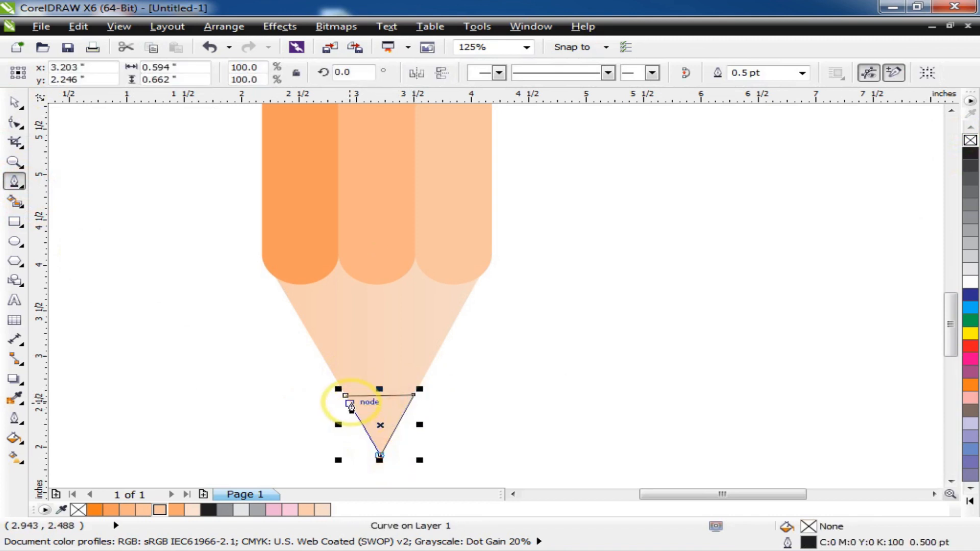
{"action": "left_click", "coordinate": [345, 397]}
{"action": "key", "text": "space"}
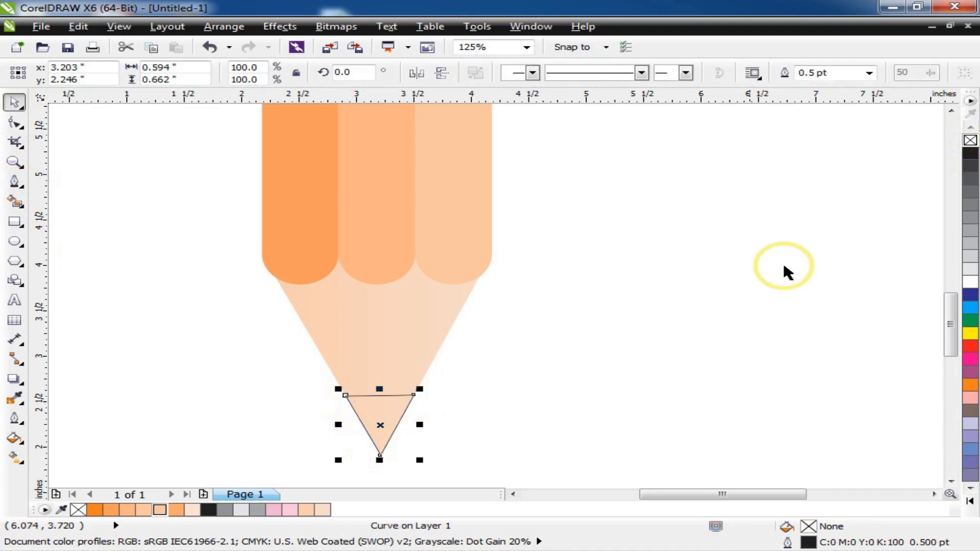
Fill the small triangle at the pencil's tip with black and deselect it
{"action": "left_click", "coordinate": [969, 159]}
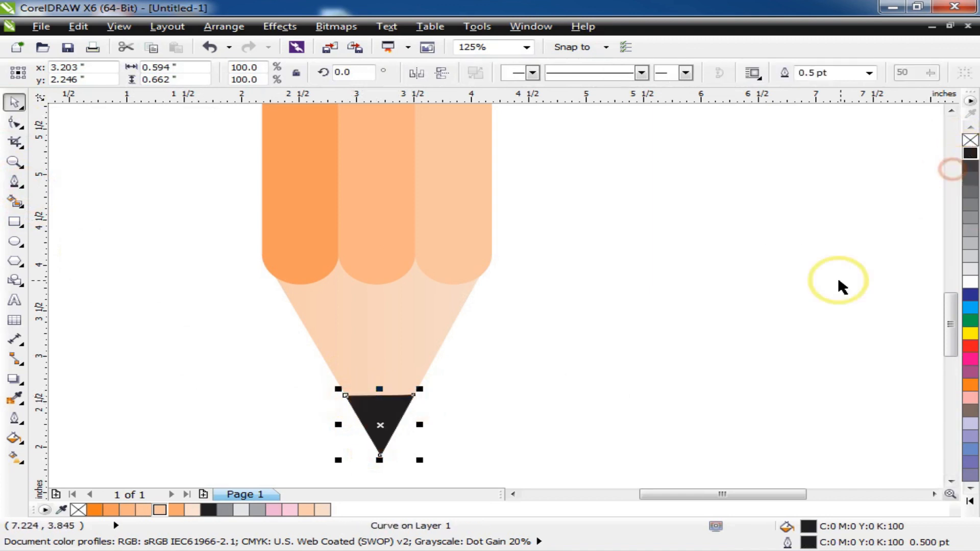
{"action": "left_click", "coordinate": [837, 283]}
{"action": "key", "text": "space"}
{"action": "scroll", "coordinate": [294, 433], "scroll_direction": "down", "scroll_amount": 5}
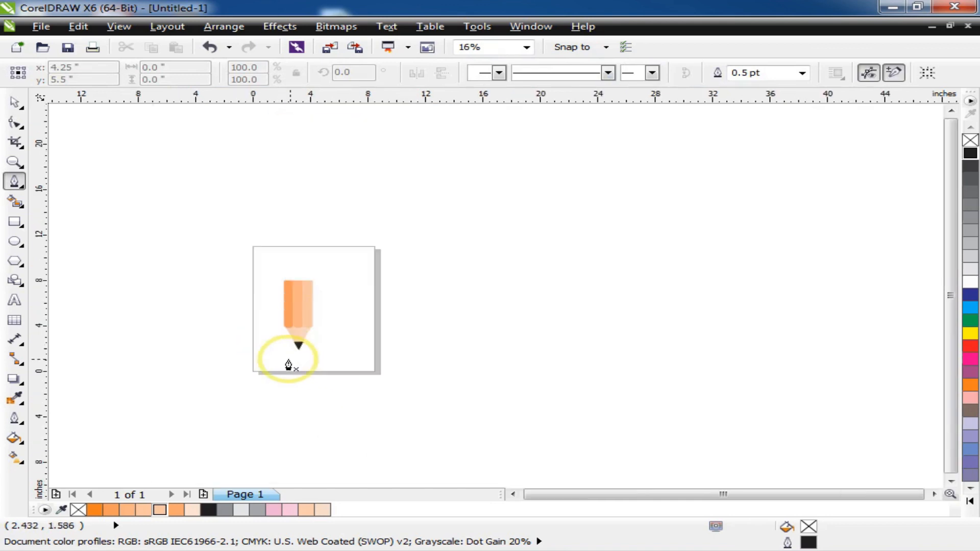
{"action": "key", "text": "space"}
{"action": "left_click", "coordinate": [11, 160]}
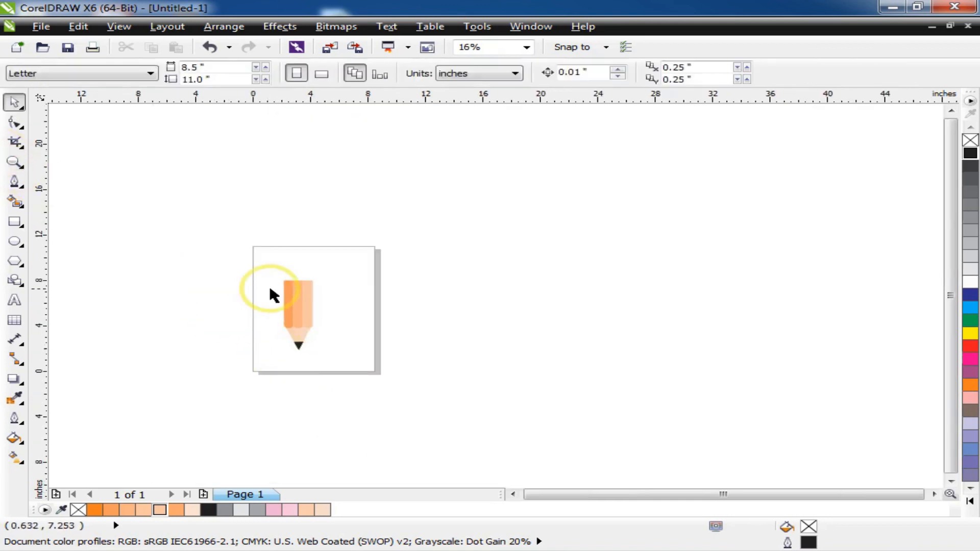
{"action": "left_click_drag", "start_coordinate": [266, 258], "coordinate": [385, 386]}
{"action": "scroll", "coordinate": [408, 358], "scroll_direction": "up", "scroll_amount": 2}
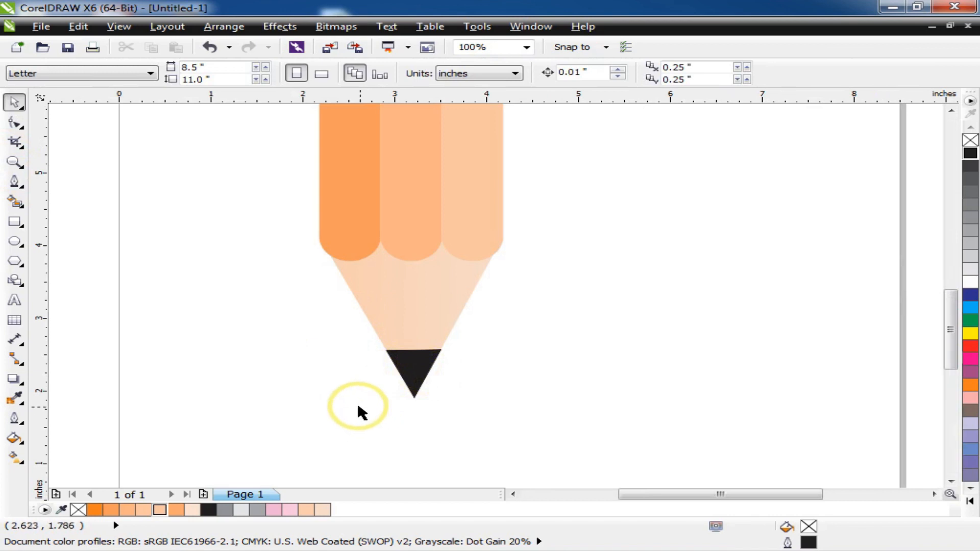
{"action": "scroll", "coordinate": [357, 411], "scroll_direction": "down", "scroll_amount": 2}
Draw a rectangle about 2.02 inches wide and 0.45 inches high on the upper edge of the pencil body
{"action": "key", "text": "z"}
{"action": "left_click_drag", "start_coordinate": [239, 124], "coordinate": [532, 251]}
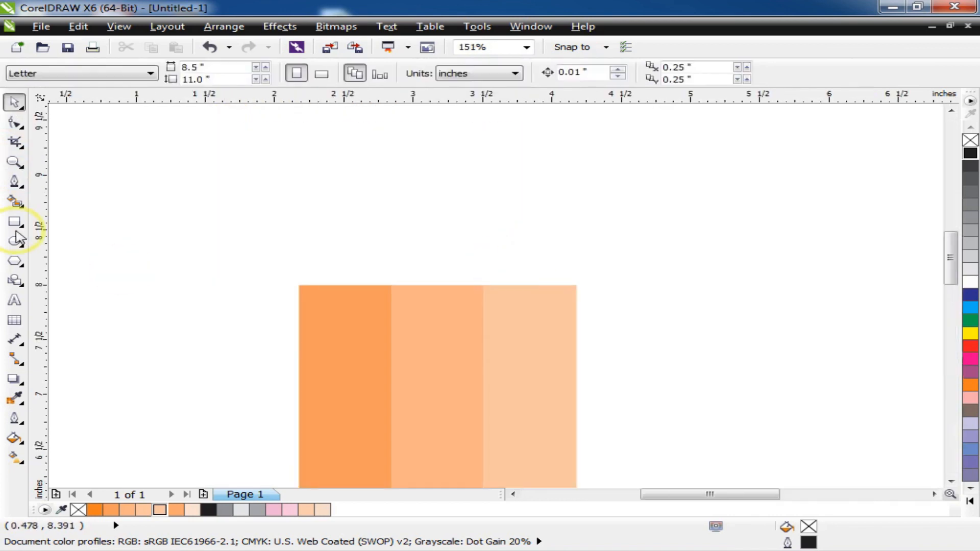
{"action": "left_click", "coordinate": [11, 222]}
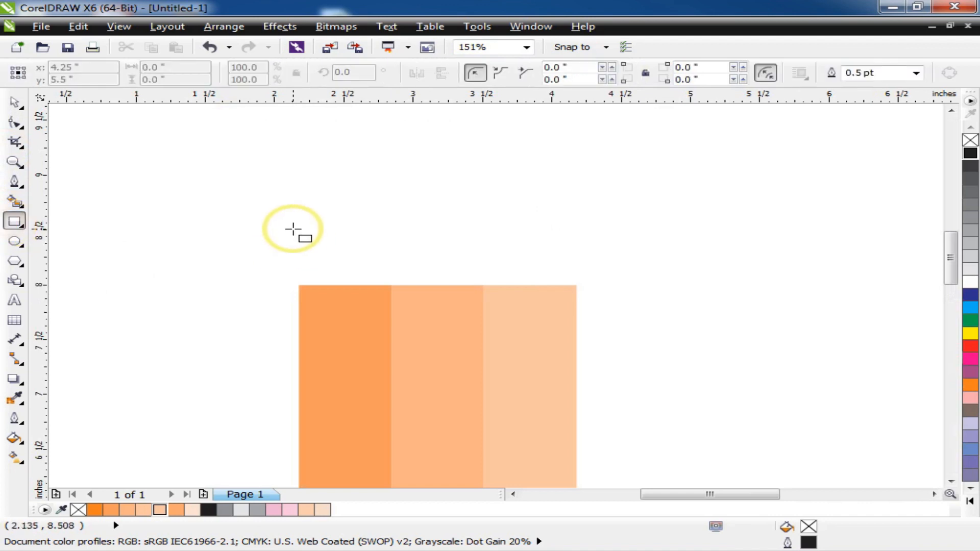
{"action": "left_click_drag", "start_coordinate": [295, 236], "coordinate": [572, 286]}
Narrow the rectangle from its left side to 2.0 inches wide so it lines up with the pencil body
{"action": "scroll", "coordinate": [316, 284], "scroll_direction": "up", "scroll_amount": 1}
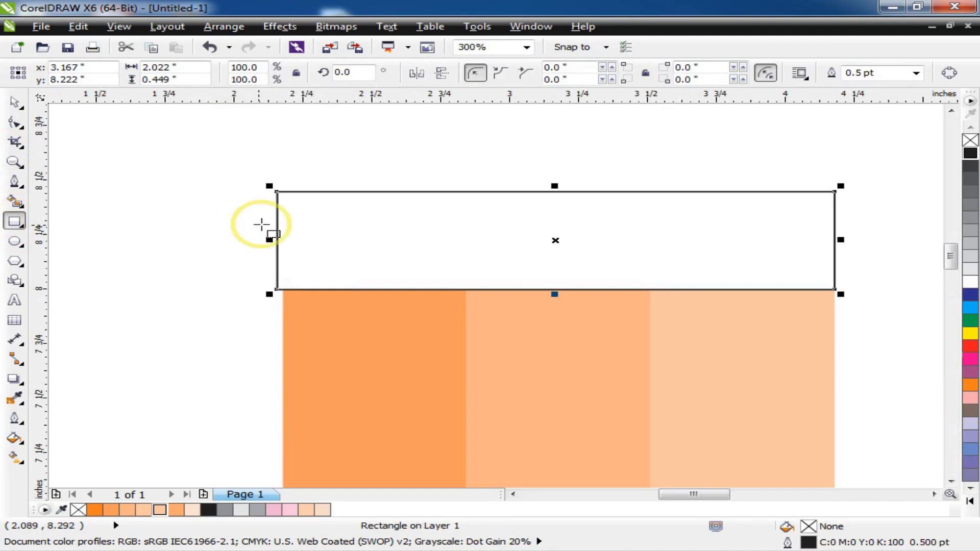
{"action": "scroll", "coordinate": [263, 222], "scroll_direction": "up", "scroll_amount": 1}
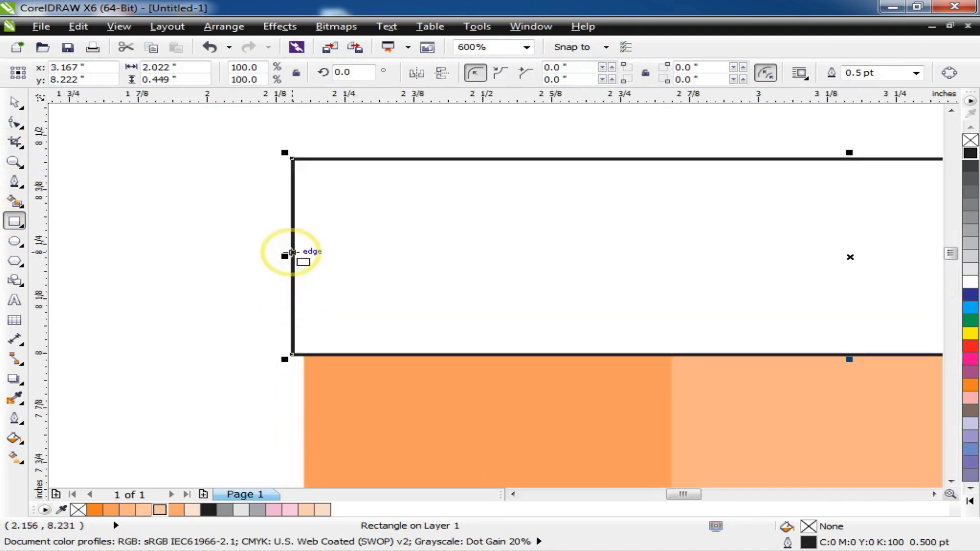
{"action": "mouse_move", "coordinate": [284, 255]}
{"action": "left_mouse_down"}
{"action": "mouse_move", "coordinate": [305, 254]}
{"action": "mouse_move", "coordinate": [294, 250]}
{"action": "left_mouse_up"}
{"action": "scroll", "coordinate": [196, 234], "scroll_direction": "down", "scroll_amount": 1}
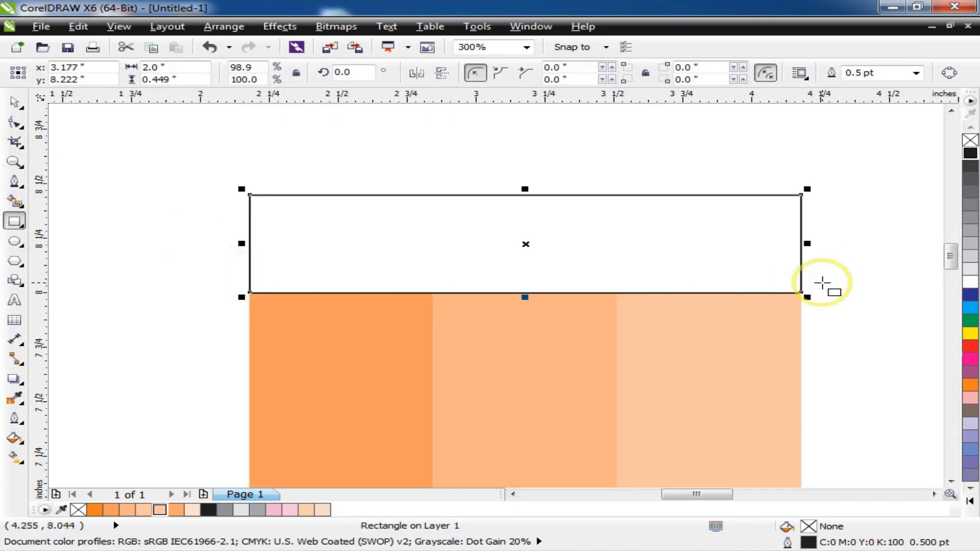
{"action": "scroll", "coordinate": [822, 284], "scroll_direction": "up", "scroll_amount": 3}
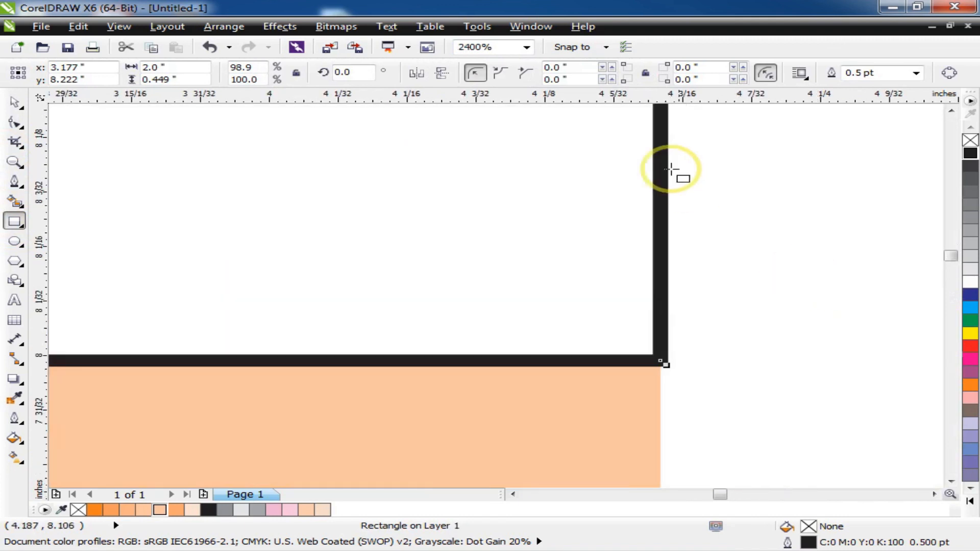
{"action": "scroll", "coordinate": [579, 295], "scroll_direction": "down", "scroll_amount": 2}
{"action": "scroll", "coordinate": [596, 257], "scroll_direction": "down", "scroll_amount": 2}
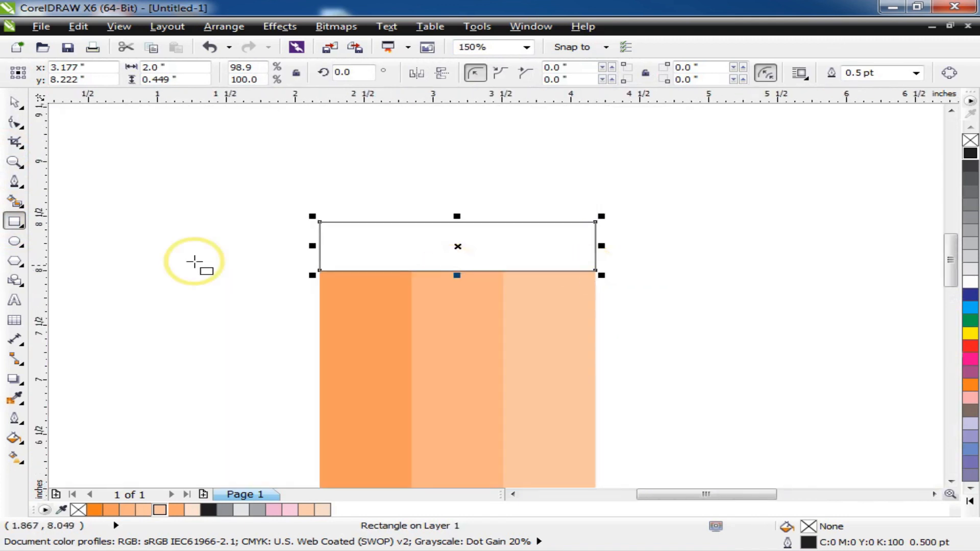
Start a linear fountain fill with a custom color blend on the rectangle and set its start color to medium grey
{"action": "left_click", "coordinate": [9, 444]}
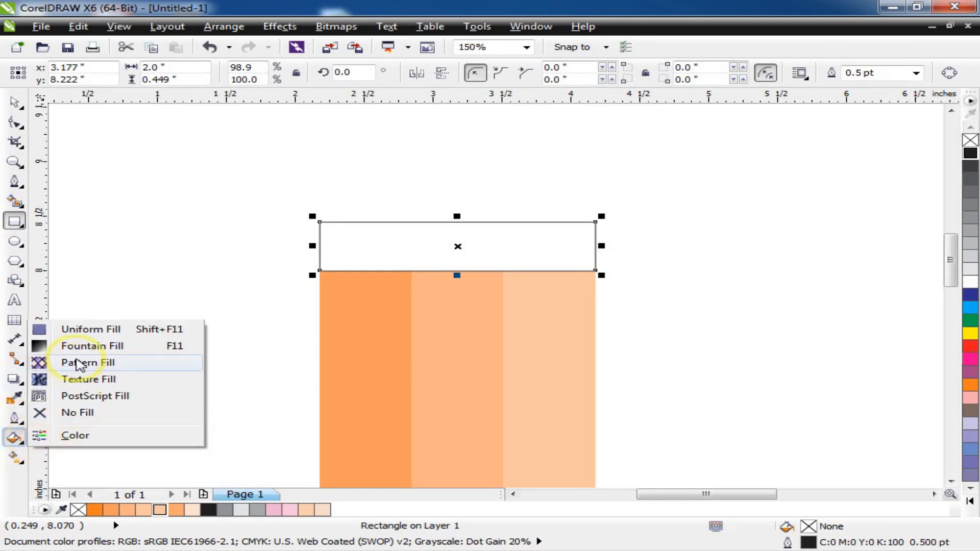
{"action": "left_click", "coordinate": [78, 345]}
{"action": "left_click", "coordinate": [407, 269]}
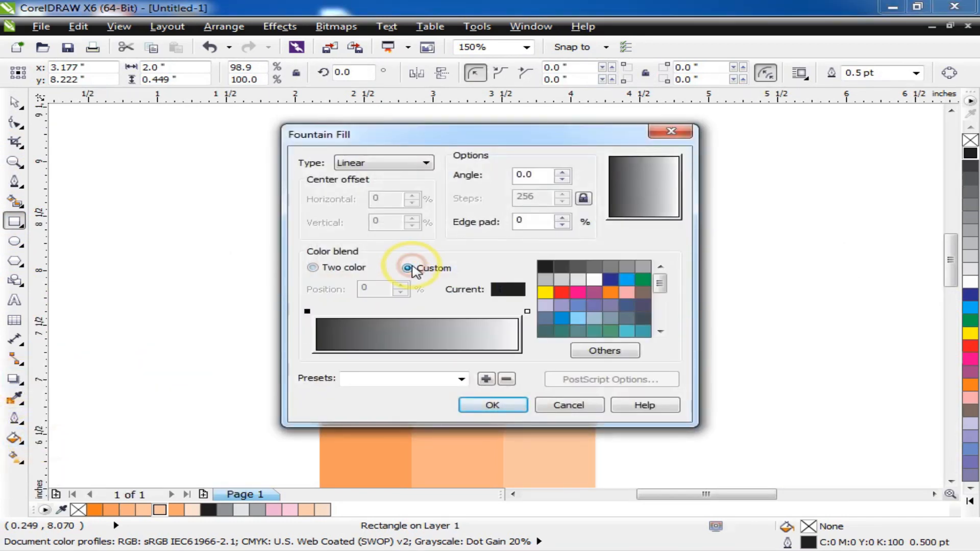
{"action": "left_click", "coordinate": [307, 311]}
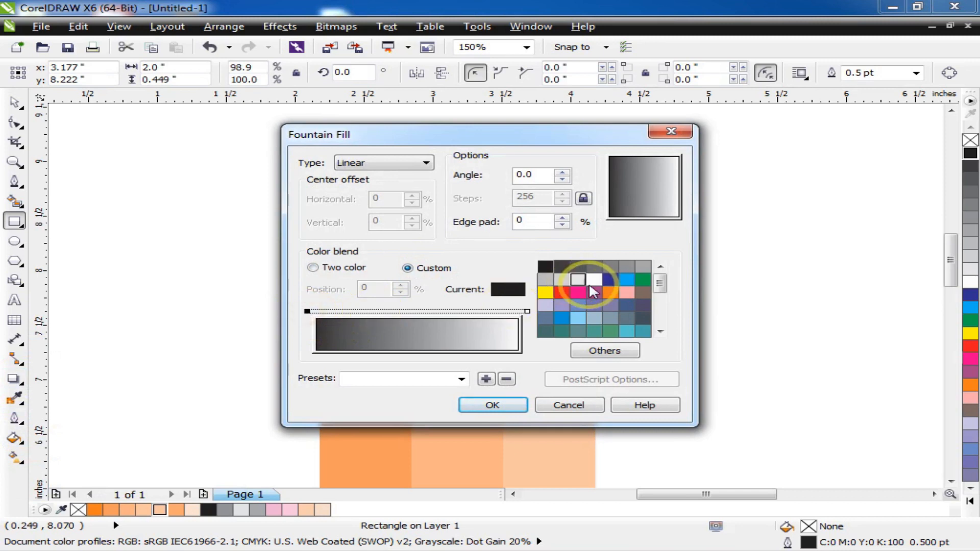
{"action": "left_click", "coordinate": [642, 266]}
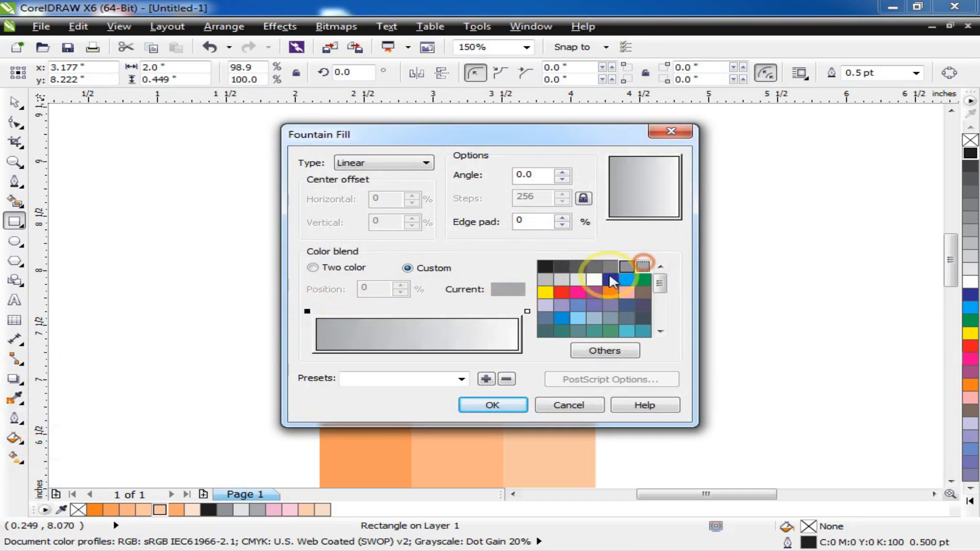
Add two light grey color stops to the custom blend at positions 33% and 73%
{"action": "double_click", "coordinate": [382, 311]}
{"action": "left_click", "coordinate": [577, 279]}
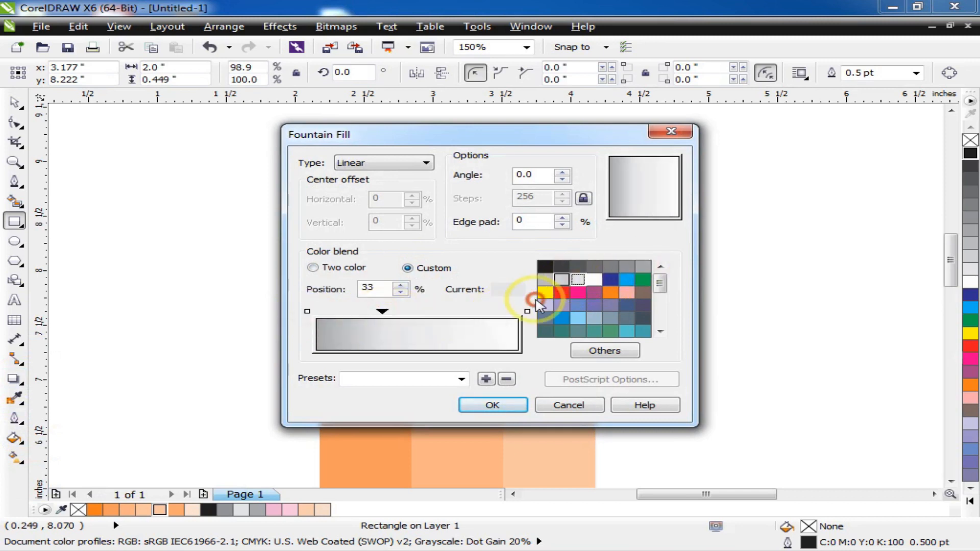
{"action": "double_click", "coordinate": [463, 310]}
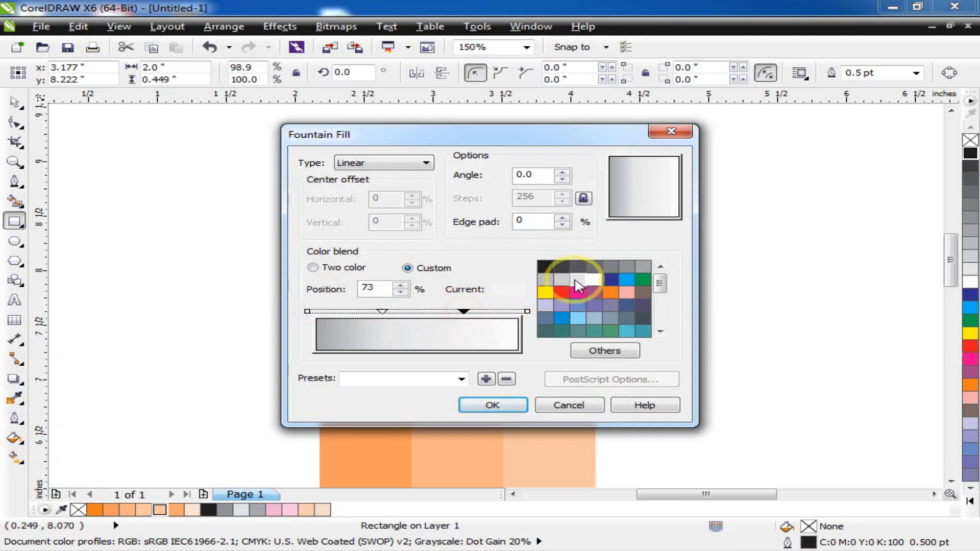
{"action": "left_click", "coordinate": [576, 280]}
Set the blend's end color to the same medium grey as its start and apply the fill to the rectangle
{"action": "double_click", "coordinate": [516, 311]}
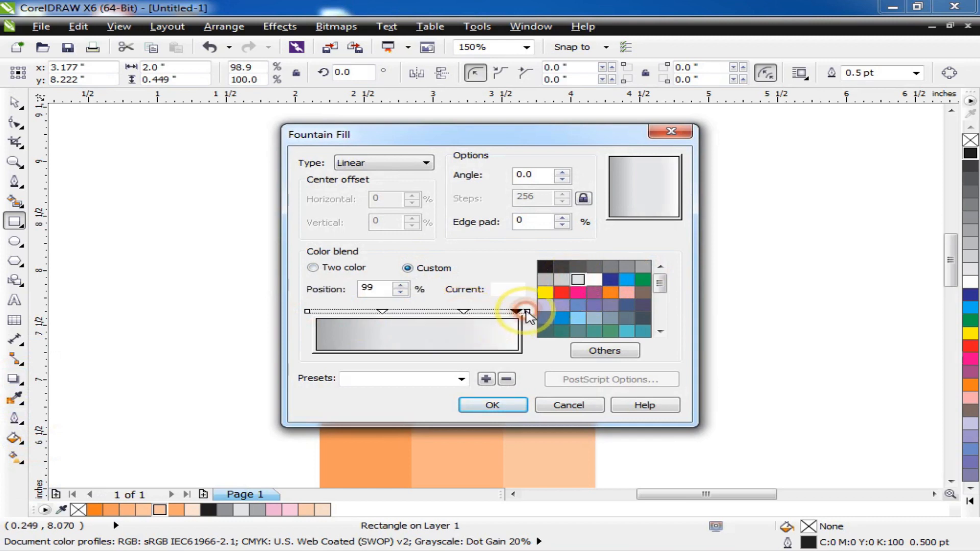
{"action": "left_click", "coordinate": [527, 312]}
{"action": "left_click", "coordinate": [640, 266]}
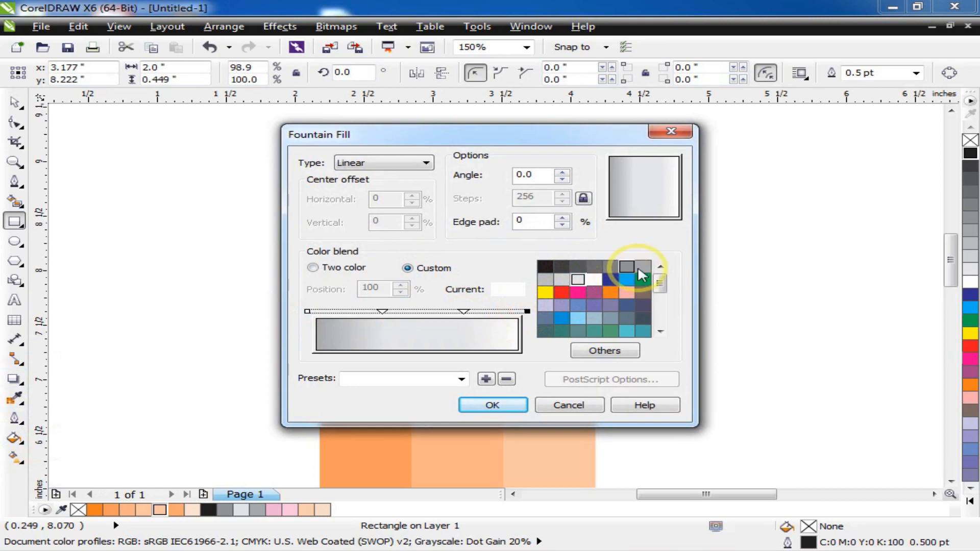
{"action": "left_click", "coordinate": [492, 407]}
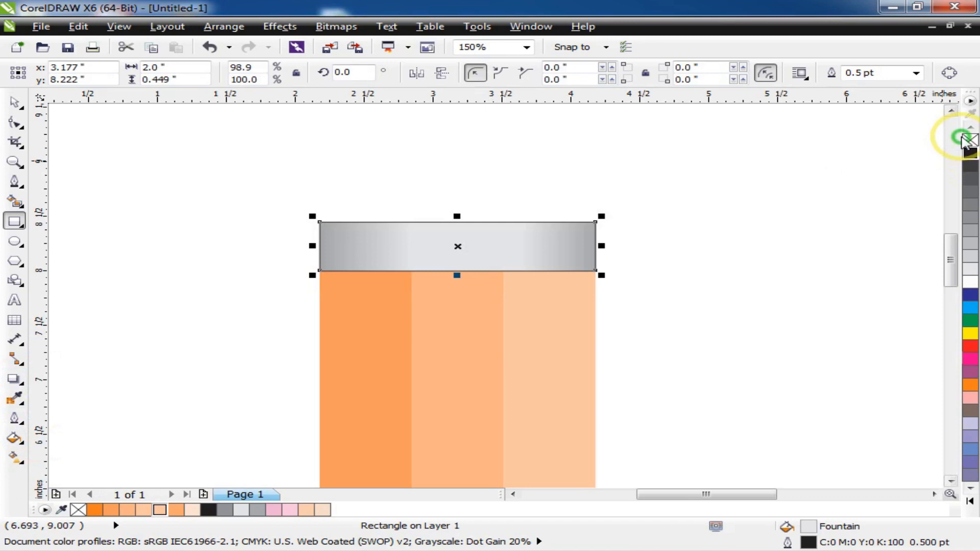
Remove the outline from the grey gradient band
{"action": "right_click", "coordinate": [966, 141]}
{"action": "left_click", "coordinate": [714, 187]}
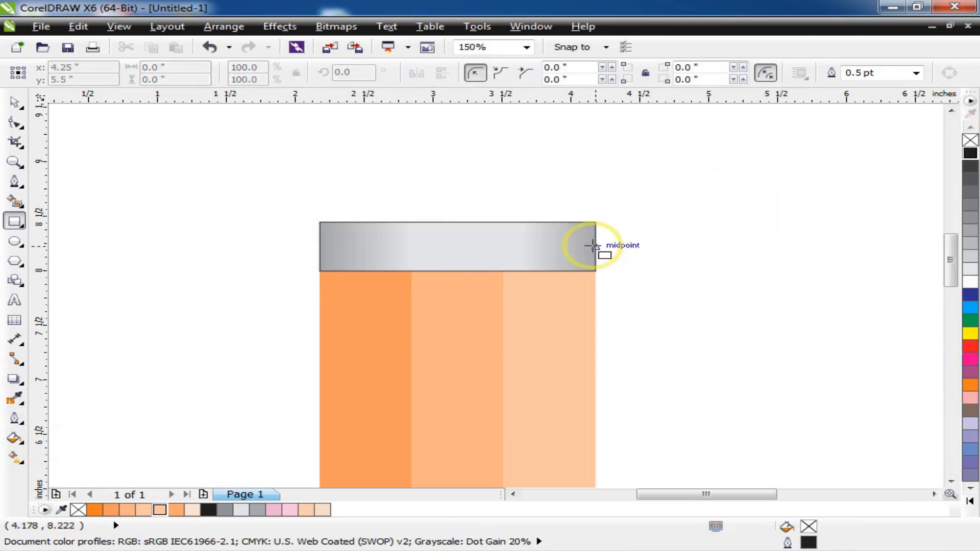
{"action": "key", "text": "space"}
{"action": "left_click", "coordinate": [548, 230]}
{"action": "right_click", "coordinate": [968, 139]}
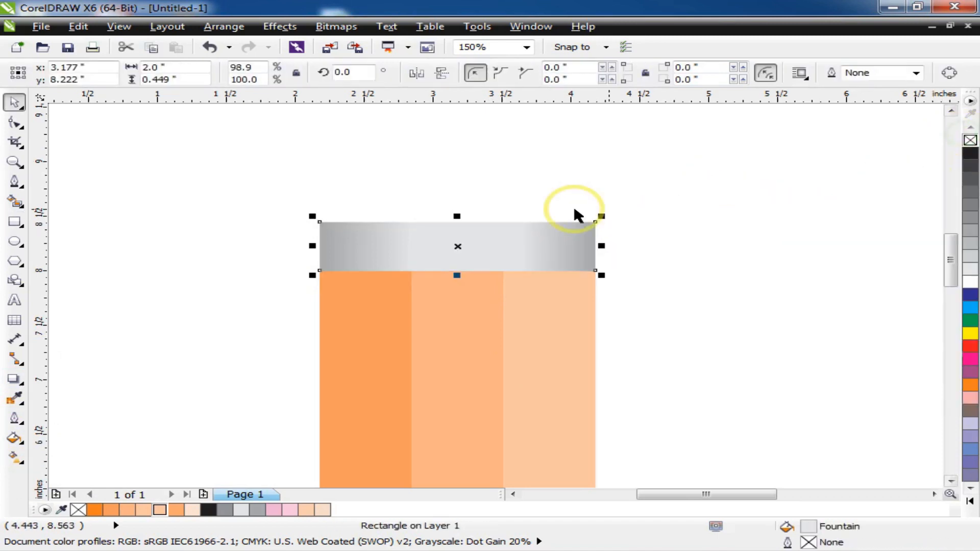
Stretch the grey band upward to a height of about 0.52 inches
{"action": "scroll", "coordinate": [458, 218], "scroll_direction": "up", "scroll_amount": 2}
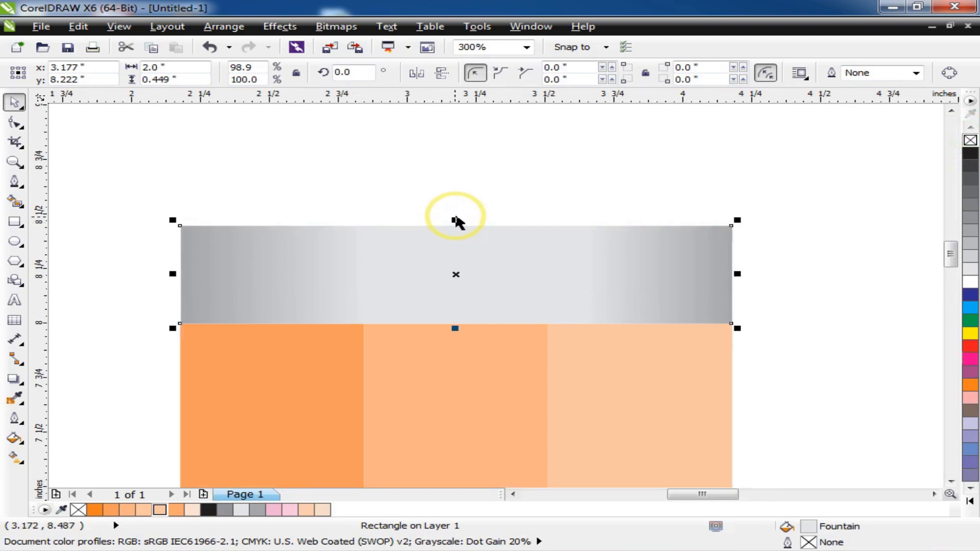
{"action": "left_click_drag", "start_coordinate": [455, 216], "coordinate": [454, 204]}
{"action": "left_click", "coordinate": [451, 256]}
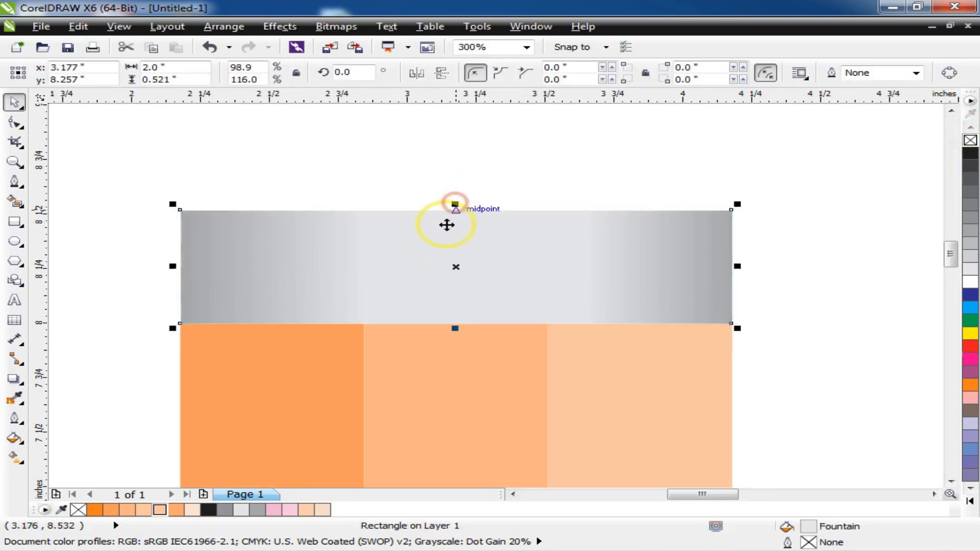
{"action": "scroll", "coordinate": [446, 225], "scroll_direction": "down", "scroll_amount": 2}
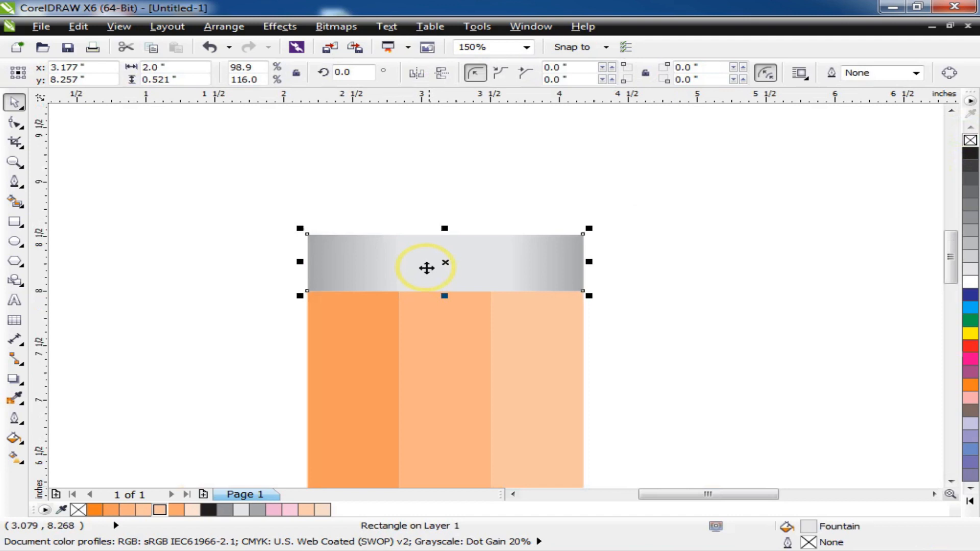
Draw a rectangle about 0.74 inches high on top of the grey band and fit its width to the band, about 2.0 inches
{"action": "left_click", "coordinate": [15, 223]}
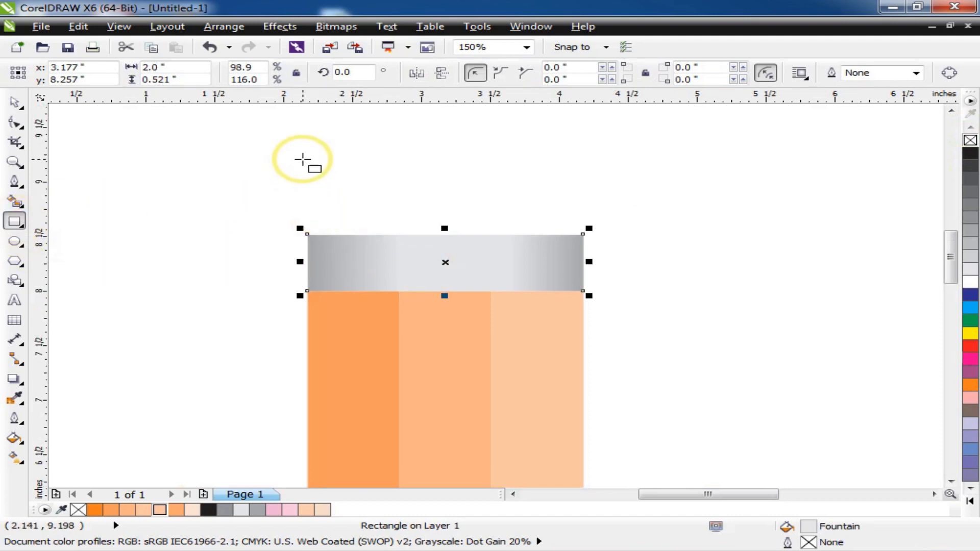
{"action": "left_click_drag", "start_coordinate": [303, 153], "coordinate": [583, 233]}
{"action": "scroll", "coordinate": [316, 204], "scroll_direction": "up", "scroll_amount": 4}
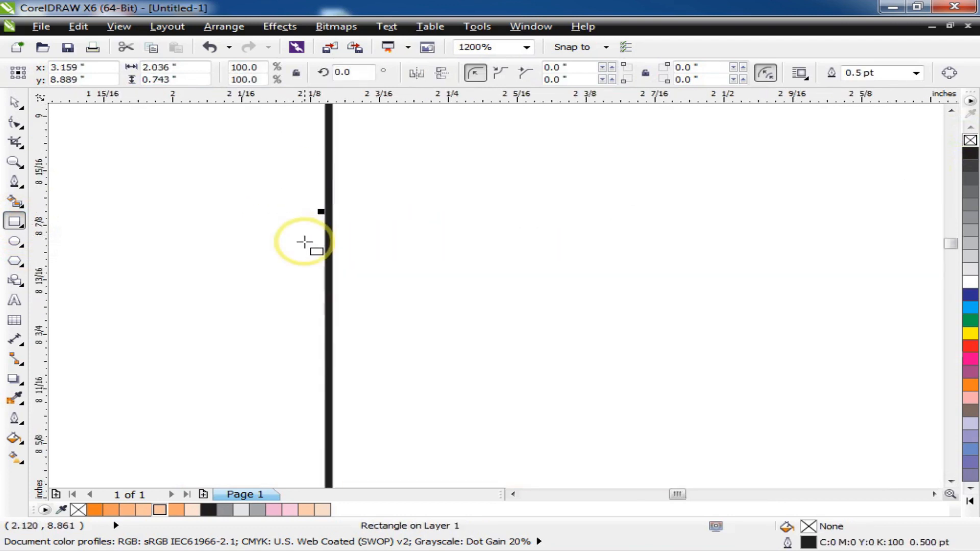
{"action": "scroll", "coordinate": [306, 203], "scroll_direction": "down", "scroll_amount": 1}
{"action": "left_click_drag", "start_coordinate": [306, 205], "coordinate": [331, 206]}
{"action": "scroll", "coordinate": [280, 266], "scroll_direction": "down", "scroll_amount": 2}
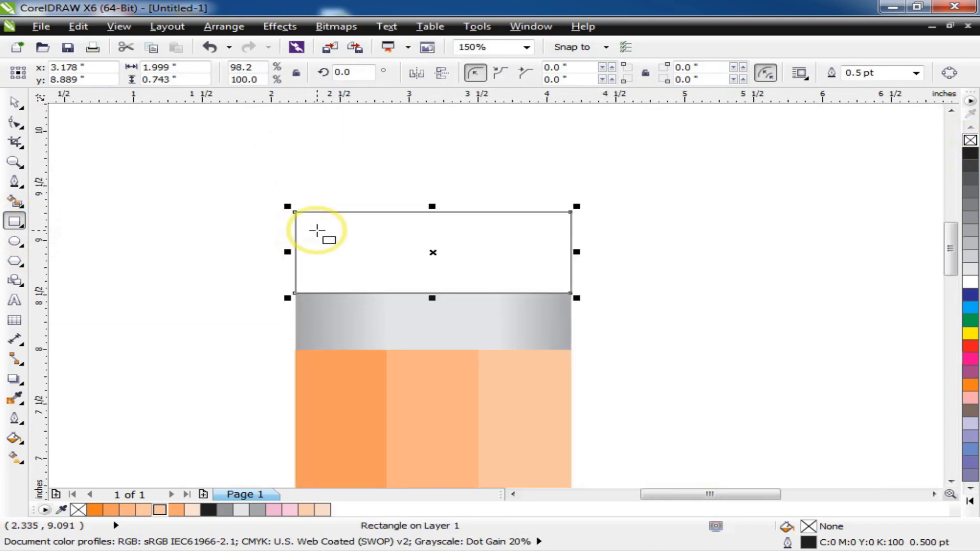
Round the two upper corners of the top rectangle to a radius of about 0.32 inches
{"action": "key", "text": "F10"}
{"action": "left_click", "coordinate": [294, 212]}
{"action": "left_click", "coordinate": [569, 213], "text": "shift"}
{"action": "left_click_drag", "start_coordinate": [571, 214], "coordinate": [560, 264]}
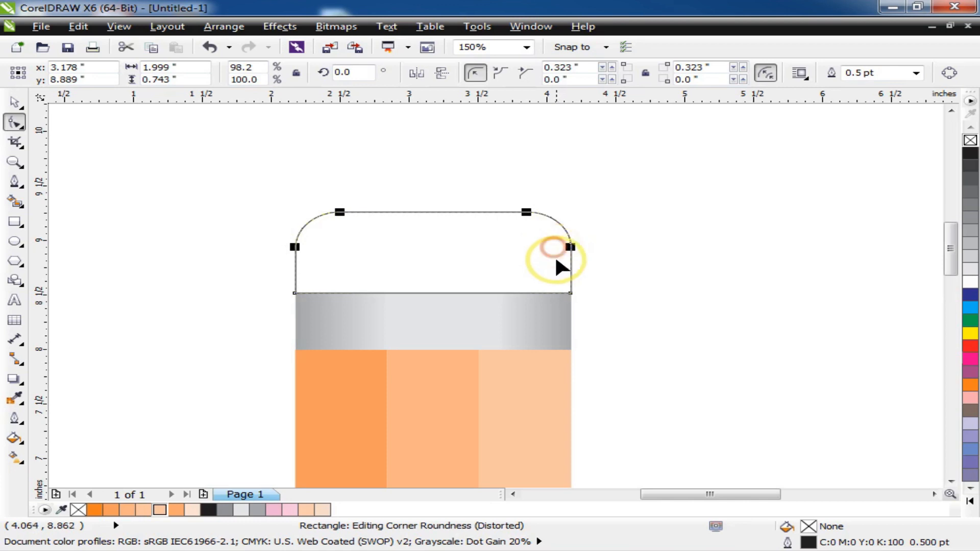
{"action": "key", "text": "space"}
{"action": "left_click", "coordinate": [290, 262]}
{"action": "left_click", "coordinate": [336, 259]}
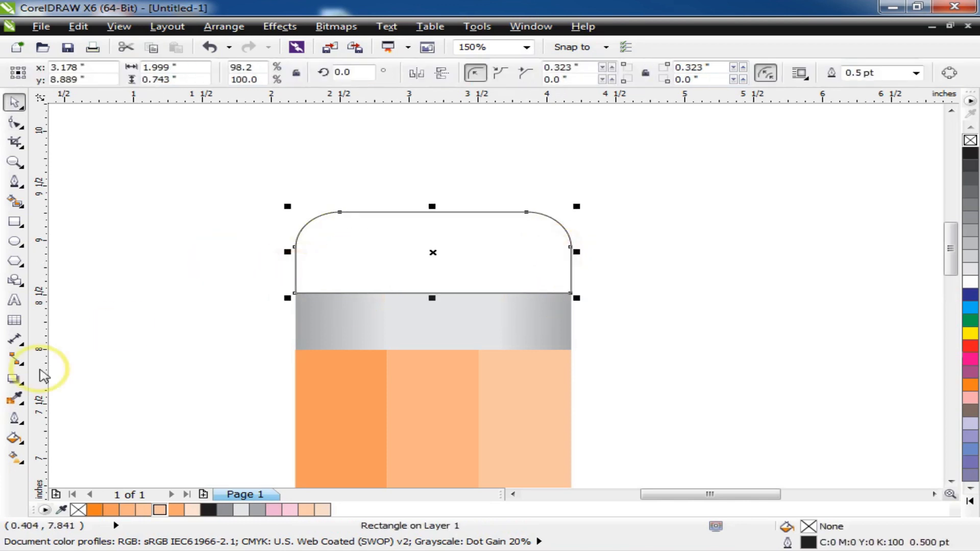
Start a linear two-color fountain fill for the rounded top rectangle and set its starting color to a light pink
{"action": "left_click", "coordinate": [15, 439]}
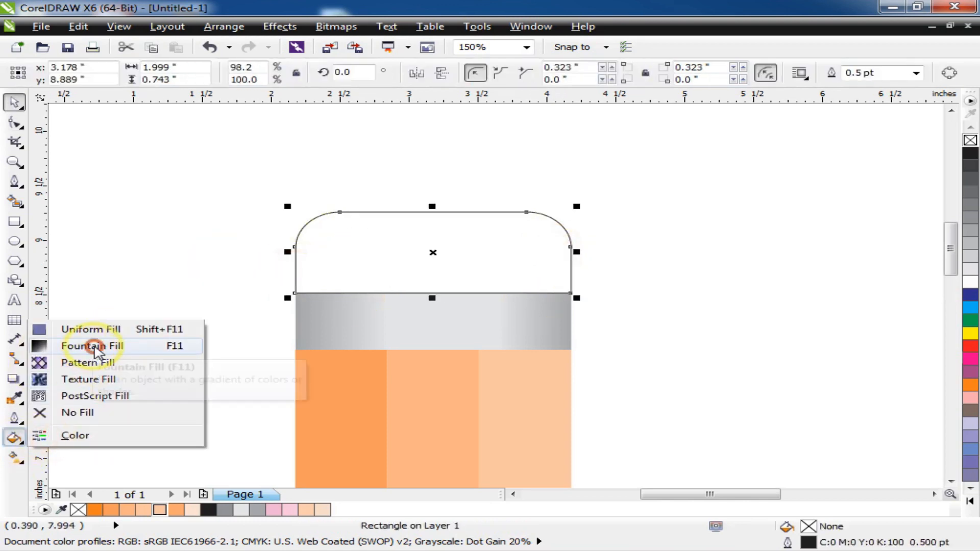
{"action": "left_click", "coordinate": [94, 346]}
{"action": "left_click", "coordinate": [386, 288]}
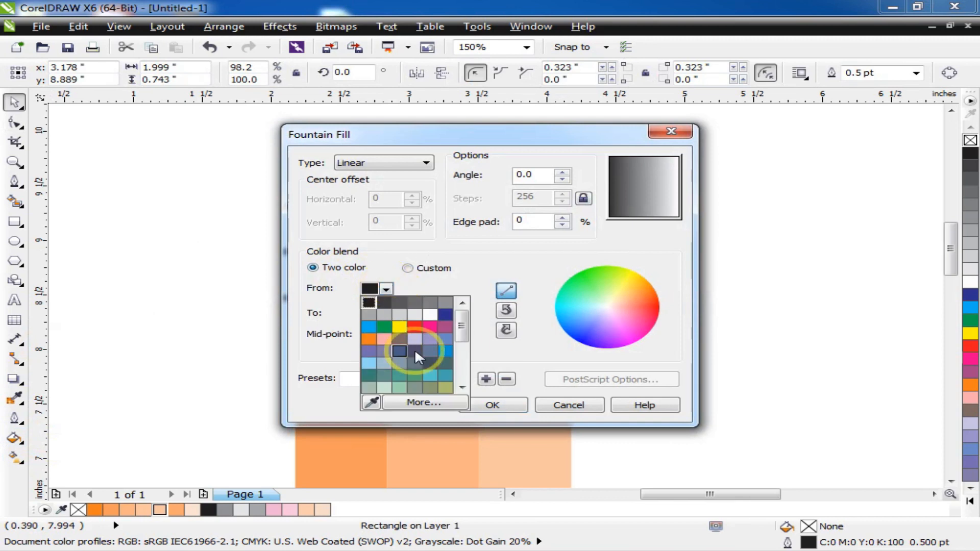
{"action": "left_click_drag", "start_coordinate": [470, 334], "coordinate": [465, 351]}
{"action": "left_click_drag", "start_coordinate": [466, 358], "coordinate": [461, 355]}
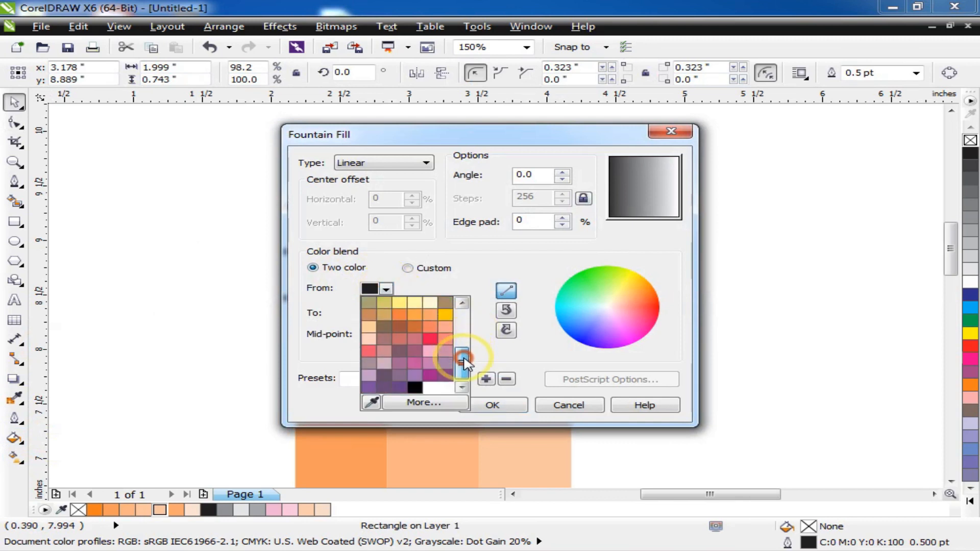
{"action": "left_click", "coordinate": [413, 365]}
{"action": "left_click", "coordinate": [387, 289]}
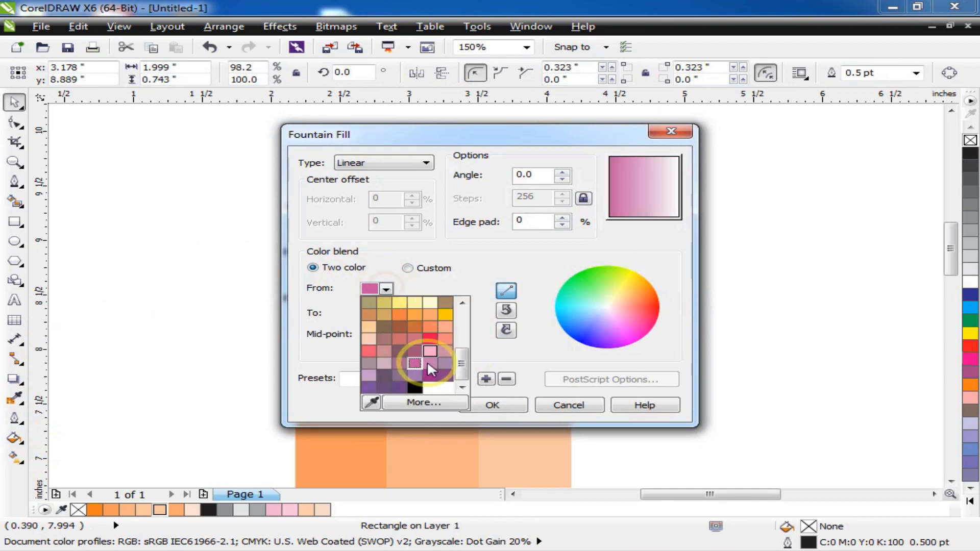
{"action": "left_click", "coordinate": [429, 403]}
{"action": "left_click", "coordinate": [477, 159]}
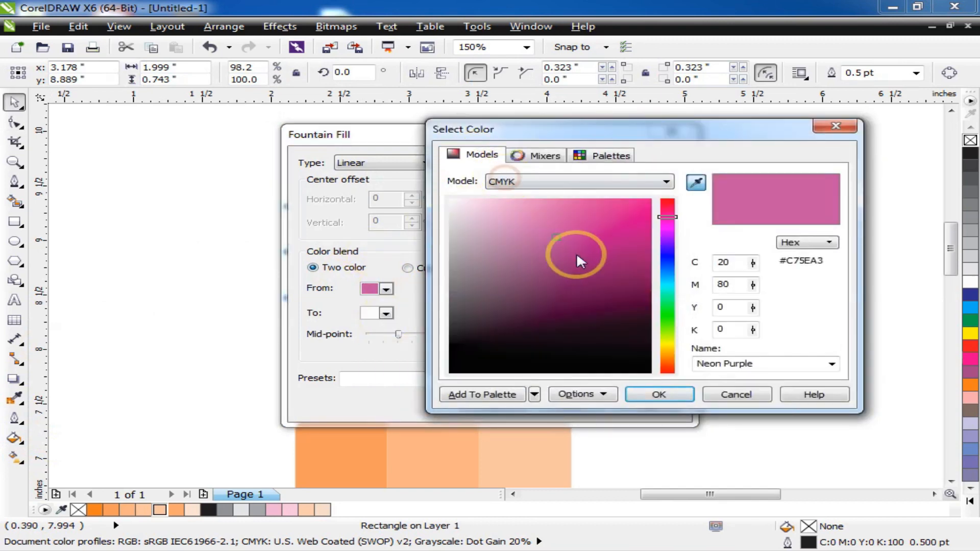
{"action": "left_click_drag", "start_coordinate": [557, 238], "coordinate": [501, 212]}
{"action": "left_click", "coordinate": [658, 394]}
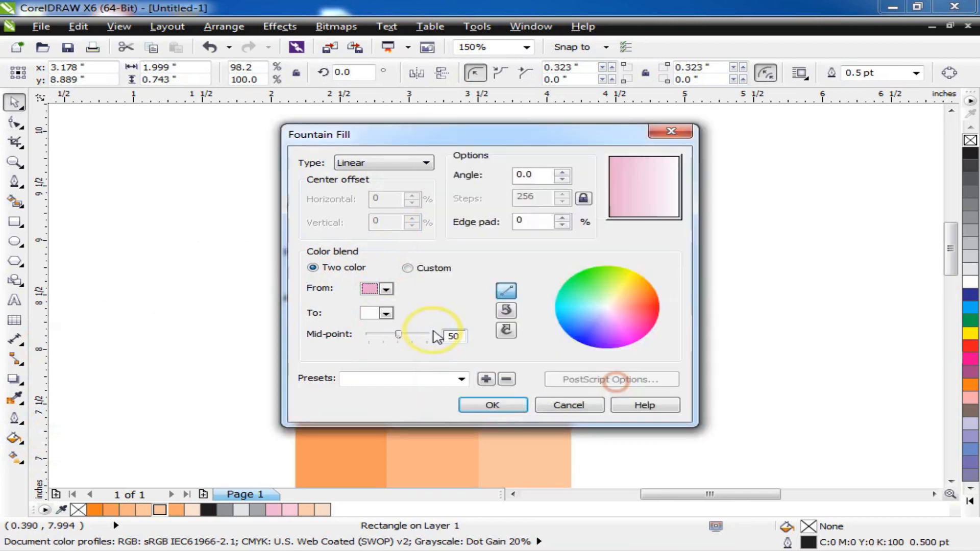
Set the fountain fill's end color to the paler pink #F9CDE0 and apply the gradient to the eraser
{"action": "left_click", "coordinate": [387, 314]}
{"action": "left_click_drag", "start_coordinate": [460, 360], "coordinate": [466, 390]}
{"action": "left_click", "coordinate": [427, 378]}
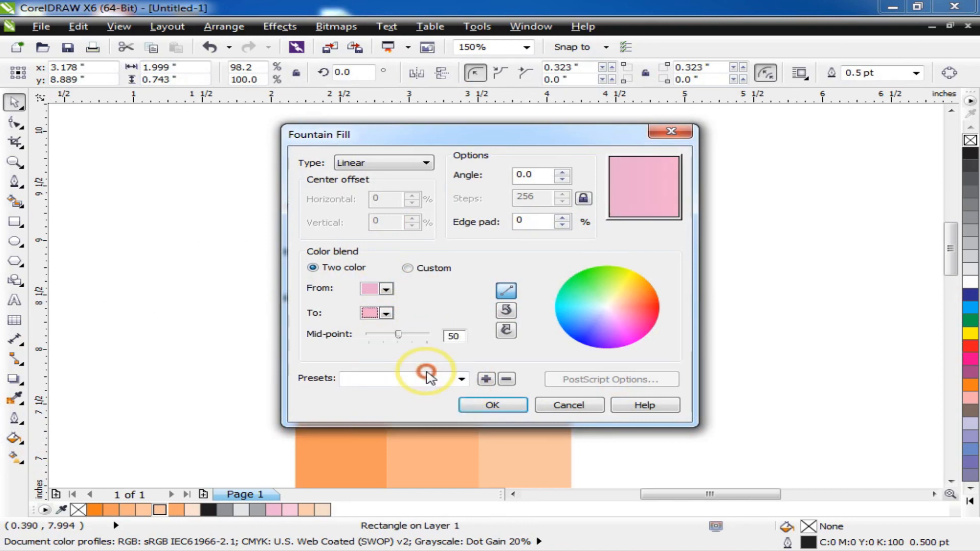
{"action": "left_click", "coordinate": [386, 314]}
{"action": "left_click", "coordinate": [415, 436]}
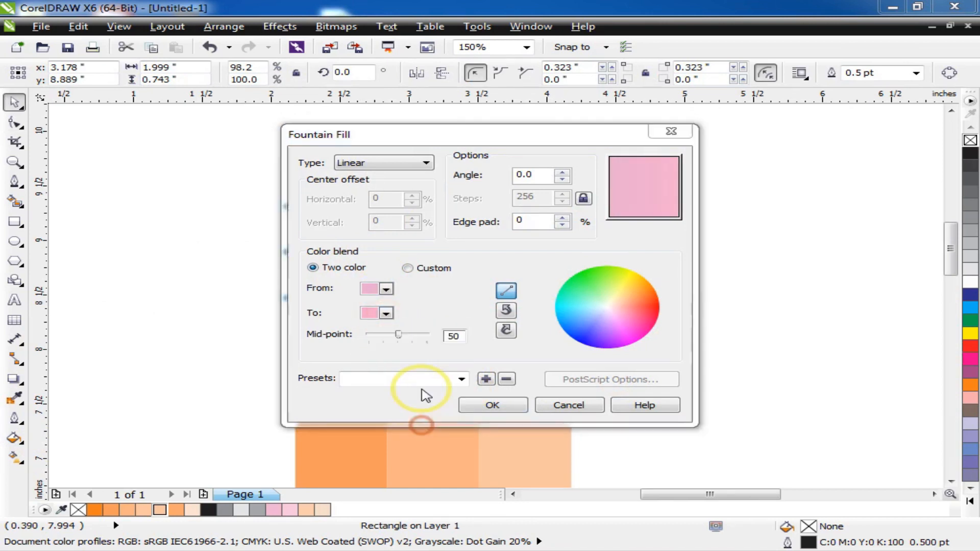
{"action": "left_click", "coordinate": [490, 160]}
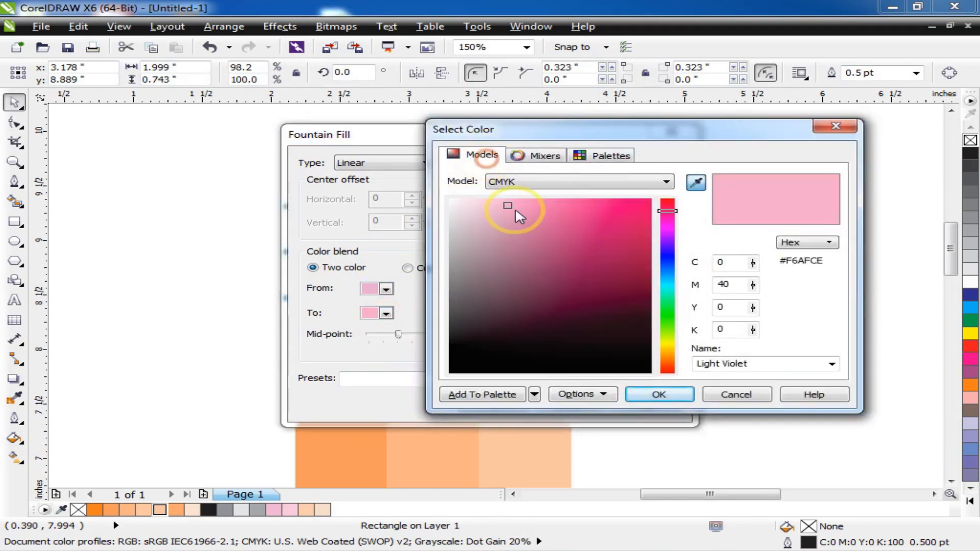
{"action": "left_click_drag", "start_coordinate": [449, 206], "coordinate": [490, 204]}
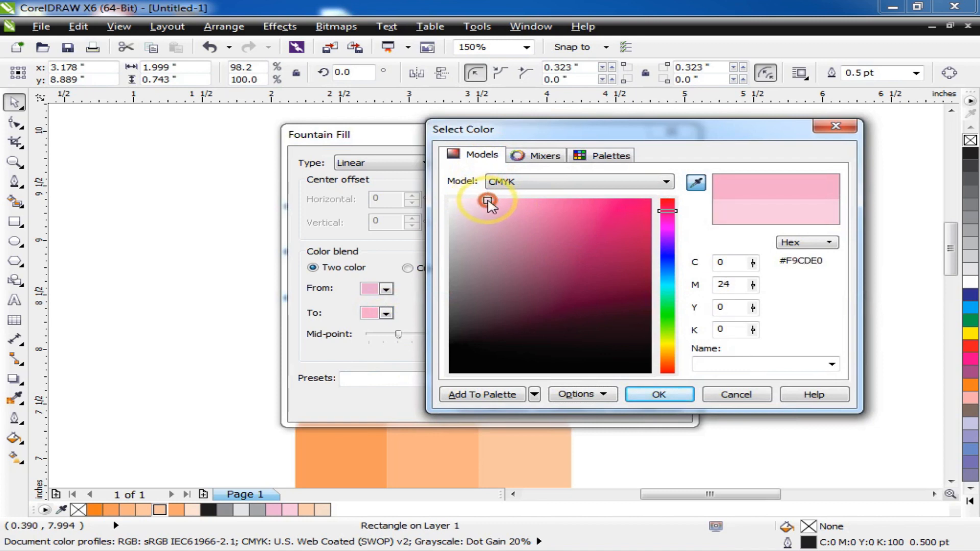
{"action": "left_click", "coordinate": [658, 394]}
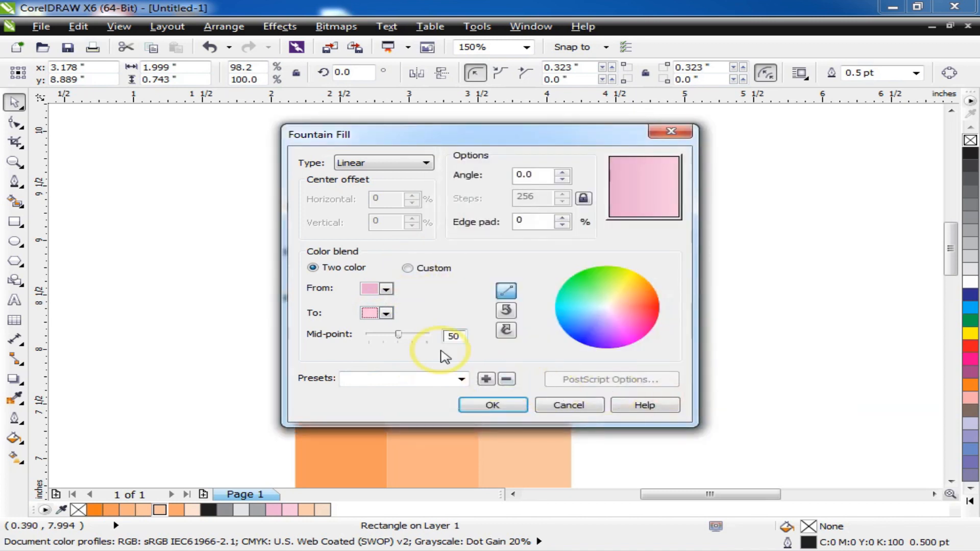
{"action": "left_click", "coordinate": [489, 404]}
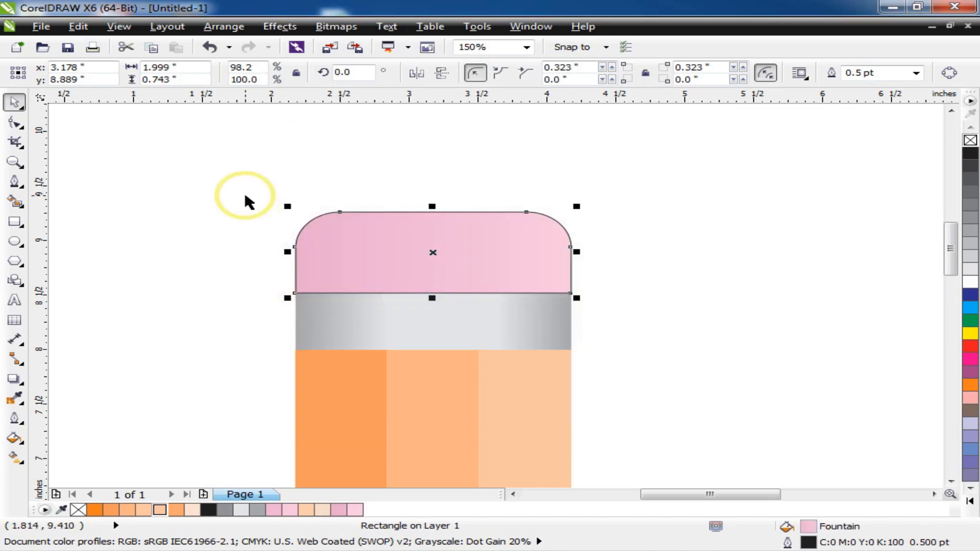
Remove the eraser's outline and stretch the eraser upward to a height of about 0.96 inches
{"action": "right_click", "coordinate": [969, 141]}
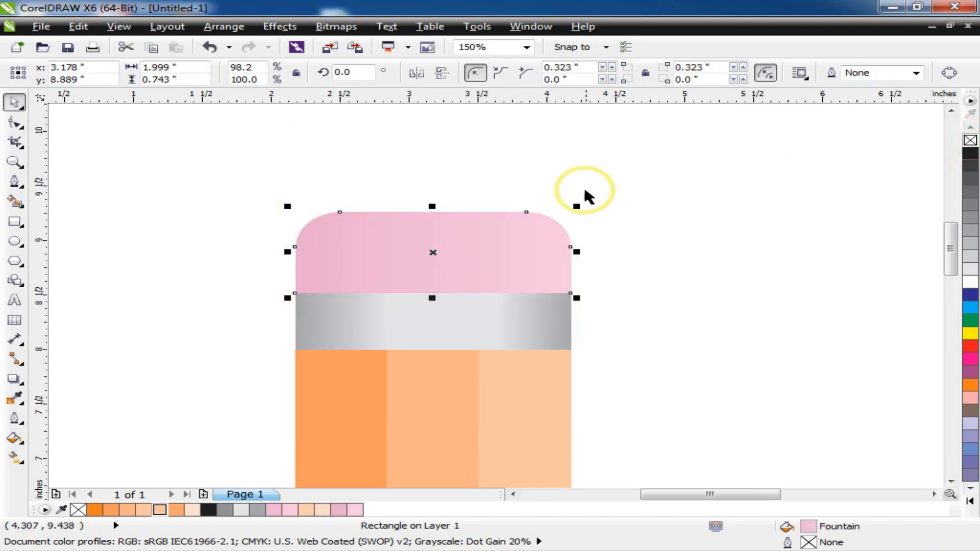
{"action": "scroll", "coordinate": [583, 192], "scroll_direction": "down", "scroll_amount": 3}
{"action": "scroll", "coordinate": [525, 193], "scroll_direction": "up", "scroll_amount": 5}
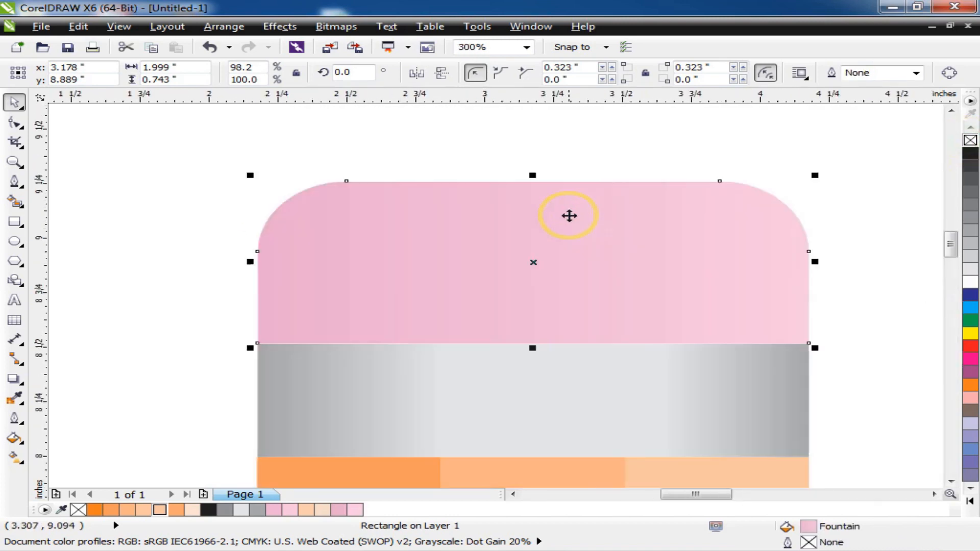
{"action": "left_click_drag", "start_coordinate": [533, 175], "coordinate": [540, 127]}
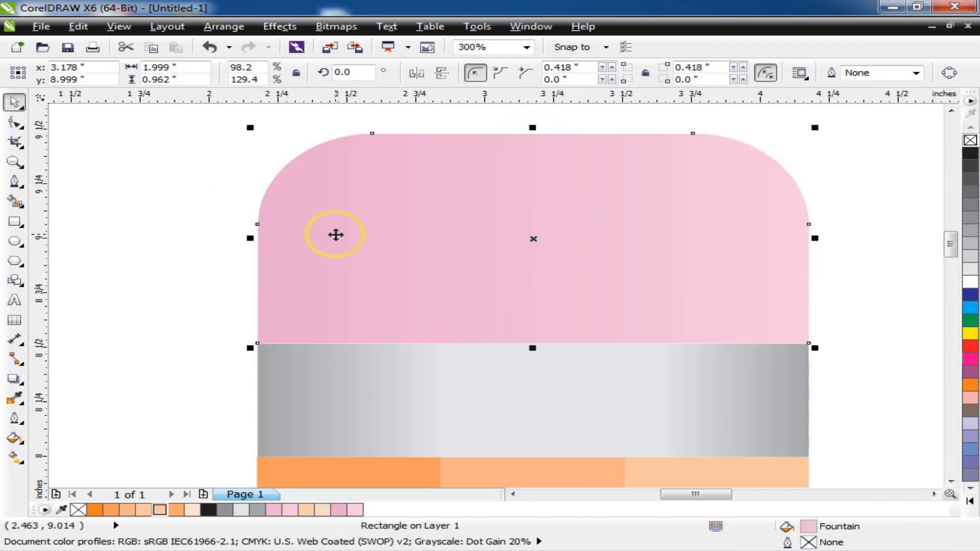
Try stretching the pink eraser further upward, and undo that last stretch
{"action": "scroll", "coordinate": [334, 234], "scroll_direction": "down", "scroll_amount": 3}
{"action": "left_click_drag", "start_coordinate": [389, 204], "coordinate": [385, 187]}
{"action": "scroll", "coordinate": [327, 213], "scroll_direction": "down", "scroll_amount": 1}
{"action": "left_click", "coordinate": [270, 220]}
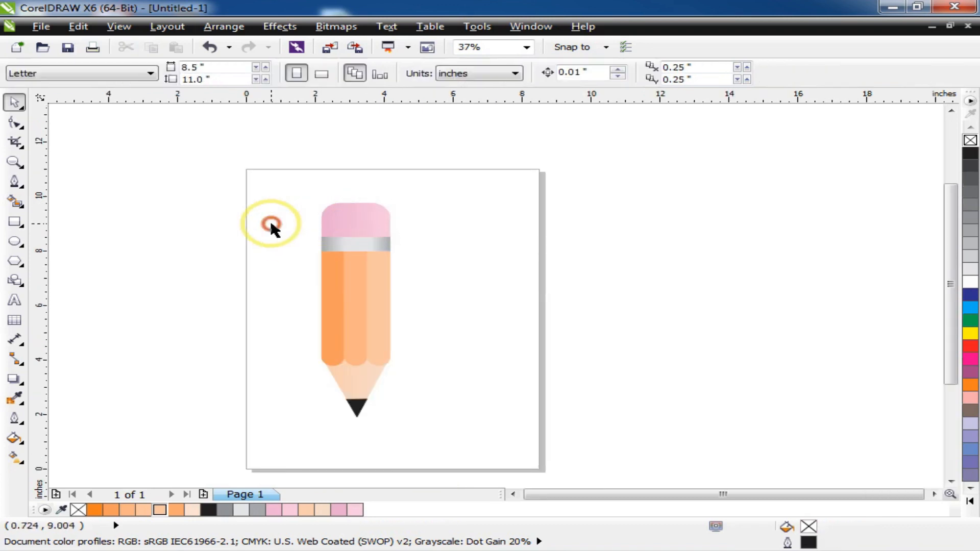
{"action": "left_click", "coordinate": [321, 224]}
{"action": "key", "text": "ctrl+z"}
Select all five parts of the pencil and group them into one object
{"action": "mouse_move", "coordinate": [276, 190]}
{"action": "left_mouse_down"}
{"action": "mouse_move", "coordinate": [432, 457]}
{"action": "mouse_move", "coordinate": [431, 432]}
{"action": "left_mouse_up"}
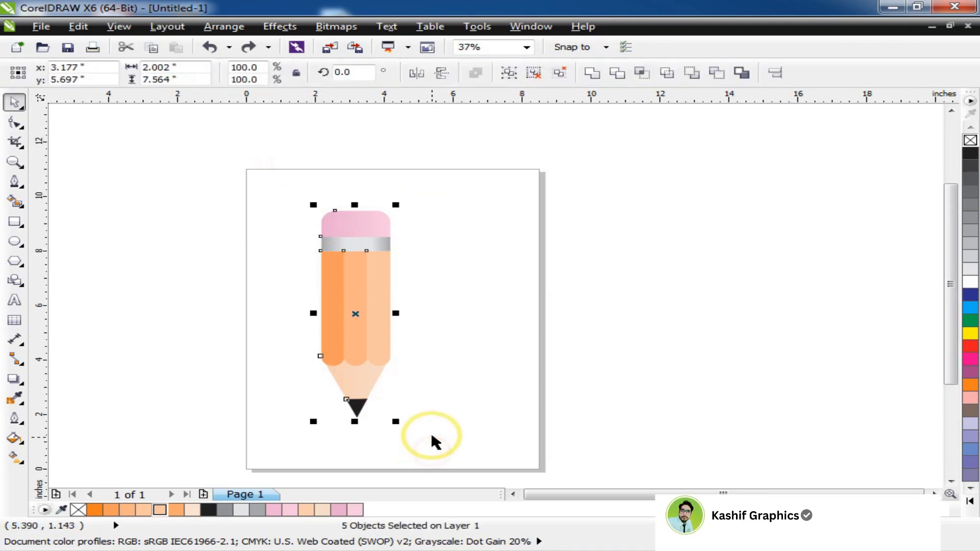
{"action": "key", "text": "ctrl+g"}
{"action": "left_click", "coordinate": [367, 308]}
{"action": "left_click_drag", "start_coordinate": [317, 198], "coordinate": [263, 235]}
{"action": "left_click_drag", "start_coordinate": [291, 196], "coordinate": [440, 454]}
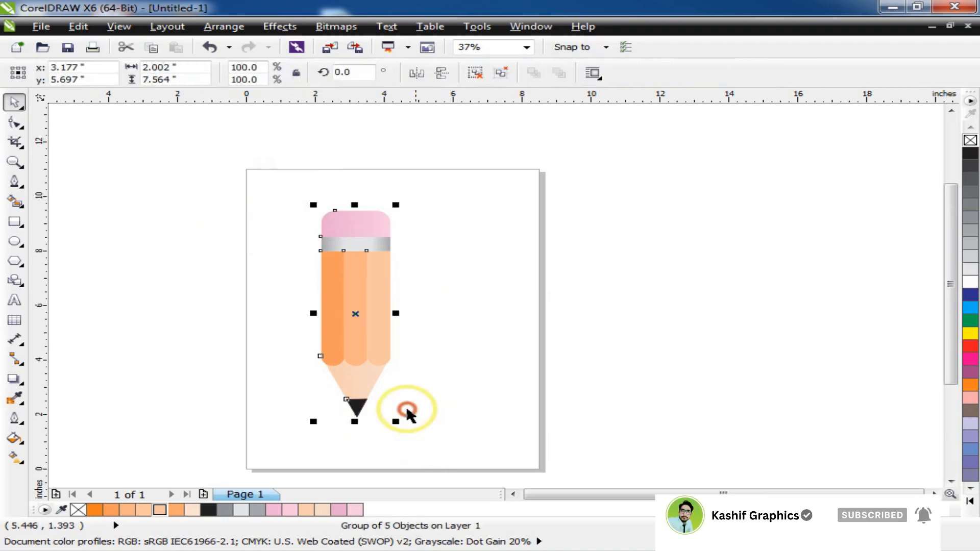
Rotate the grouped pencil by about 38.4 degrees and move it horizontally to the middle of the page, at about x 4.0 inches
{"action": "left_click", "coordinate": [363, 337]}
{"action": "left_click_drag", "start_coordinate": [309, 207], "coordinate": [235, 255]}
{"action": "scroll", "coordinate": [382, 237], "scroll_direction": "down", "scroll_amount": 4}
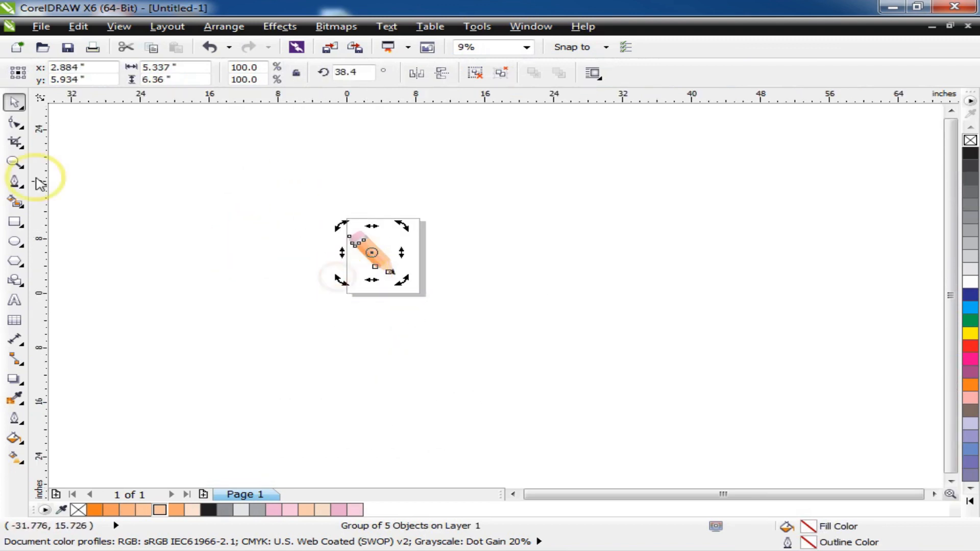
{"action": "key", "text": "F2"}
{"action": "left_click_drag", "start_coordinate": [317, 207], "coordinate": [490, 339]}
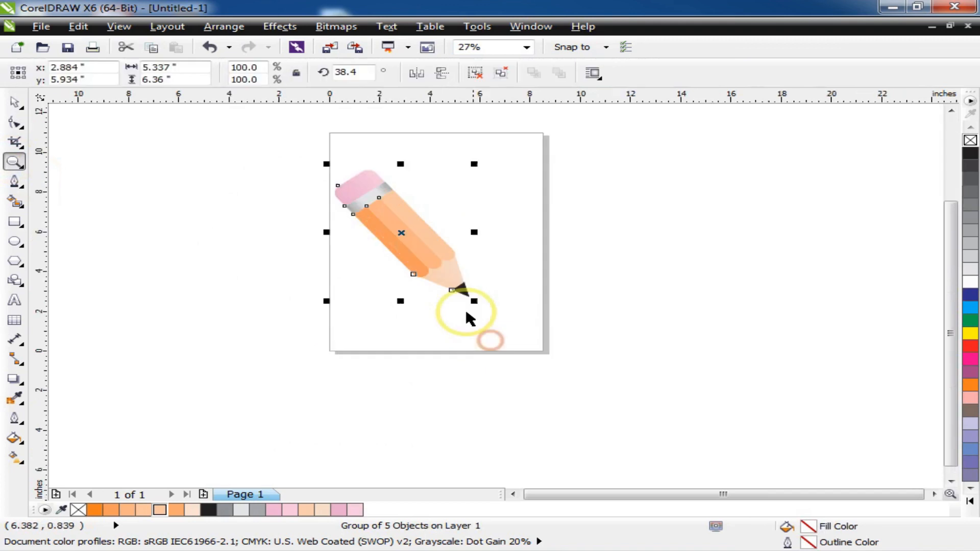
{"action": "left_click_drag", "start_coordinate": [394, 225], "coordinate": [423, 225]}
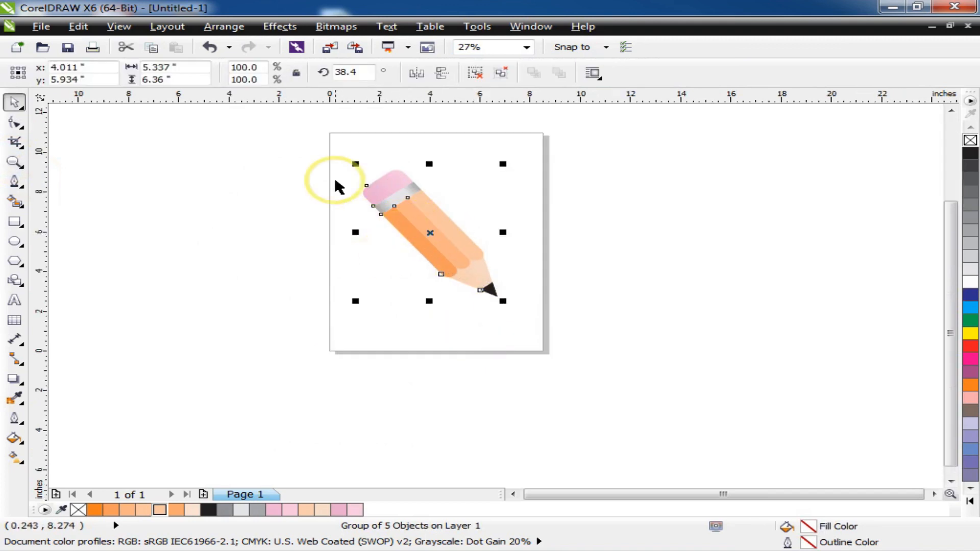
View the finished pencil close up in a full-screen preview
{"action": "key", "text": "z"}
{"action": "left_click_drag", "start_coordinate": [325, 134], "coordinate": [582, 339]}
{"action": "key", "text": "F9"}
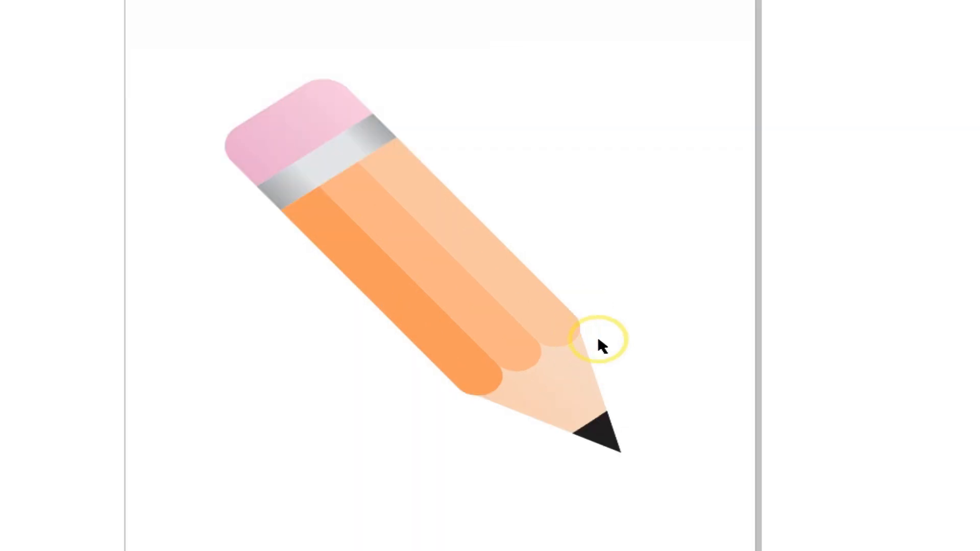